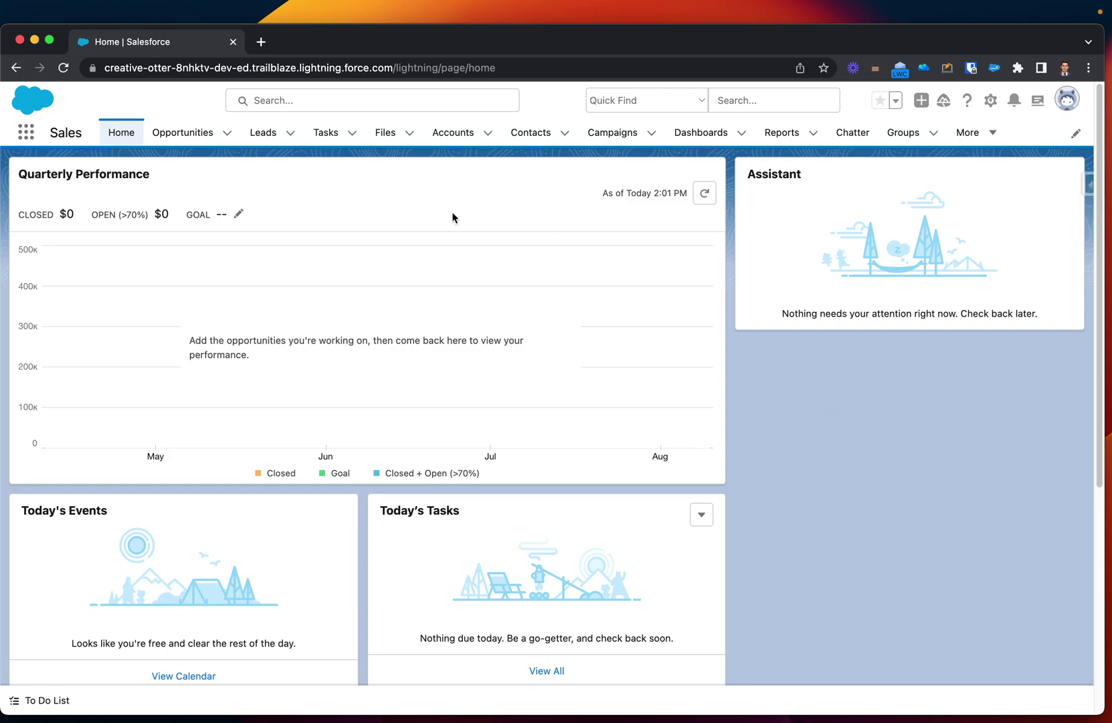
Highlight the Sales app name and annotate the empty area below the Assistant panel.
left_click_drag(46, 132, 83, 135)
left_click(513, 364)
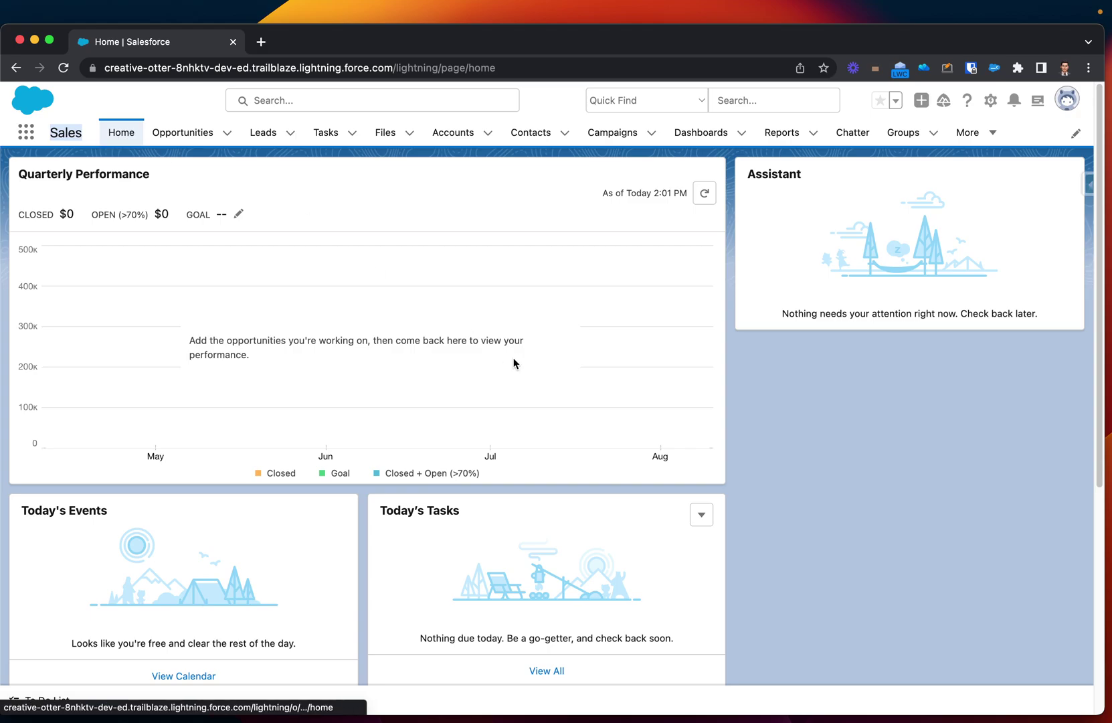
left_click(947, 68)
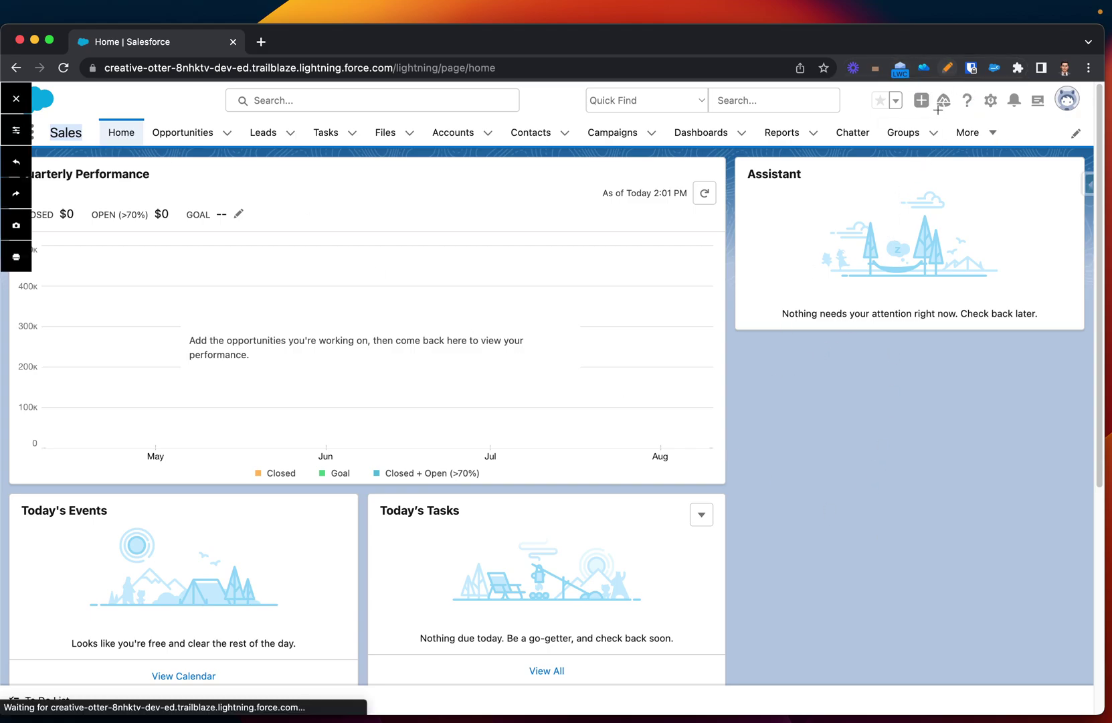
mouse_move(745, 353)
left_mouse_down()
mouse_move(740, 637)
mouse_move(951, 651)
mouse_move(1077, 573)
mouse_move(1061, 359)
mouse_move(738, 353)
left_mouse_up()
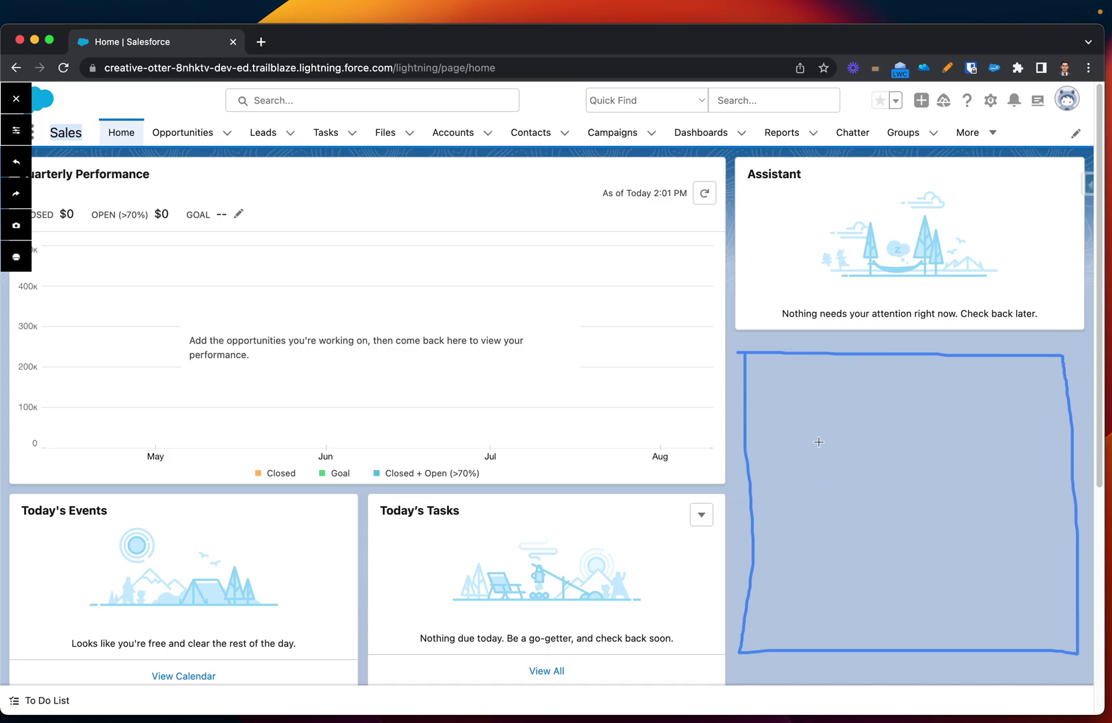
left_click(948, 70)
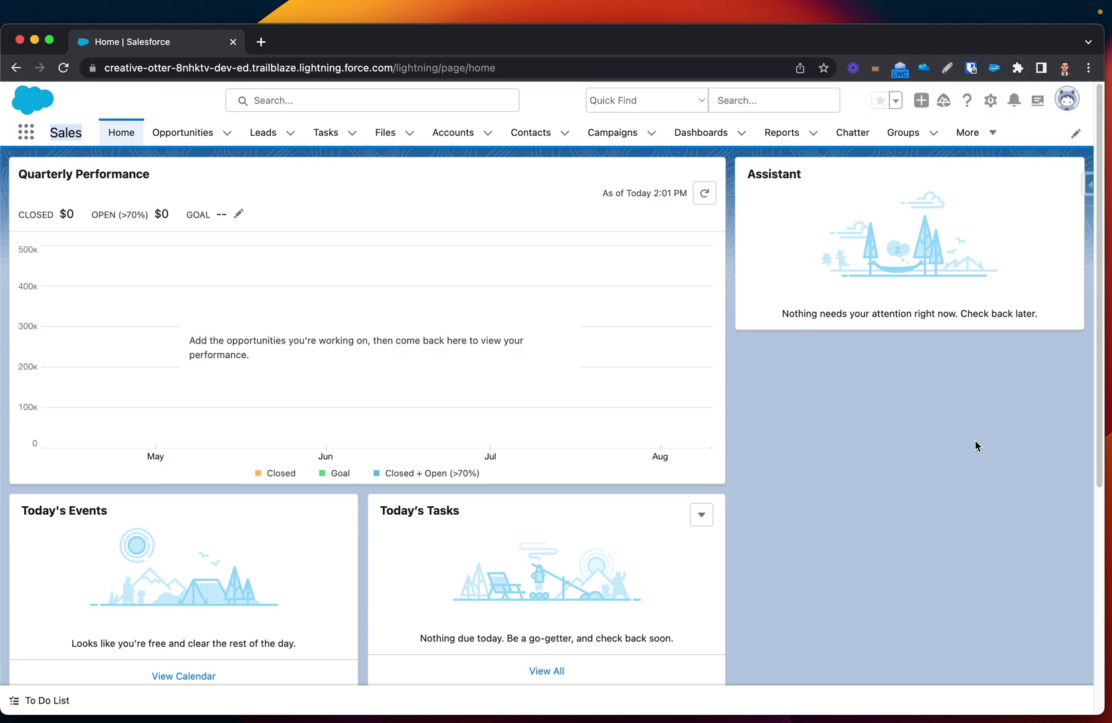
Launch the Developer Console from the Setup menu and centre its window.
left_click(990, 101)
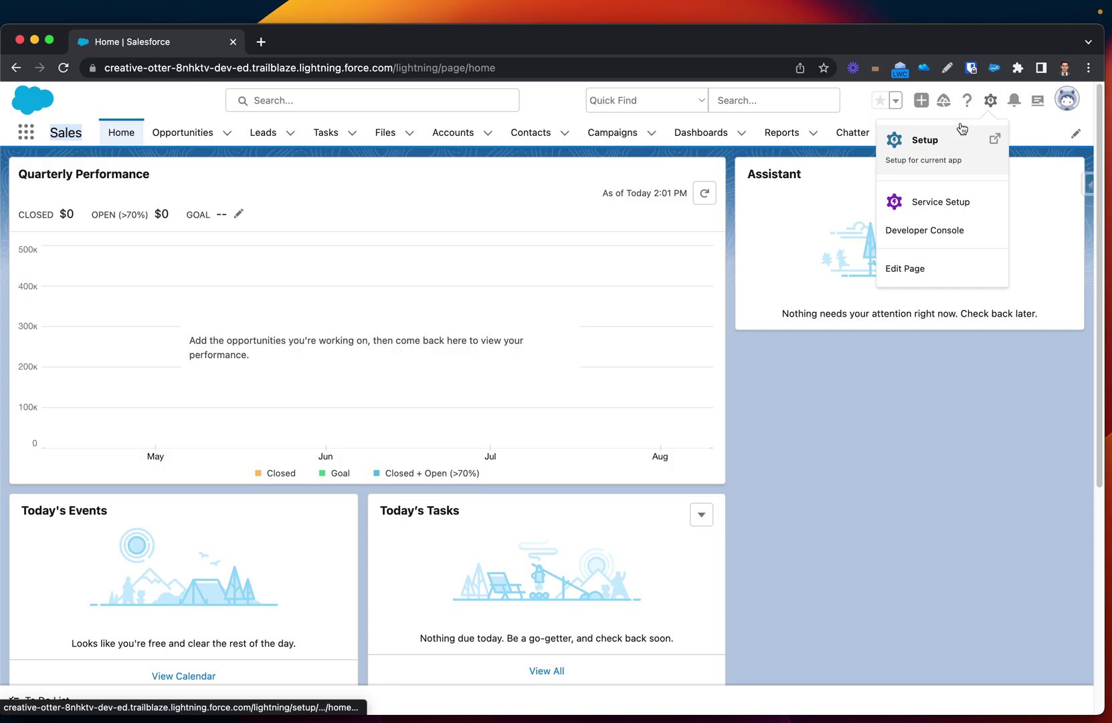
left_click(929, 232)
left_click_drag(458, 37, 686, 64)
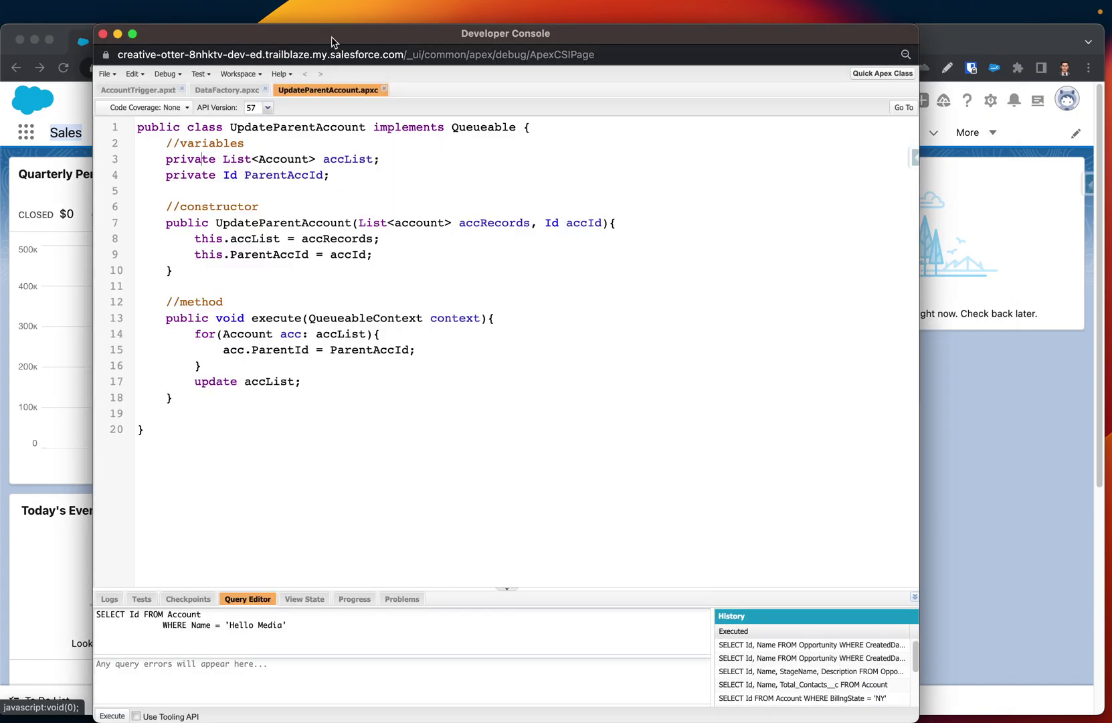
left_click_drag(334, 40, 391, 41)
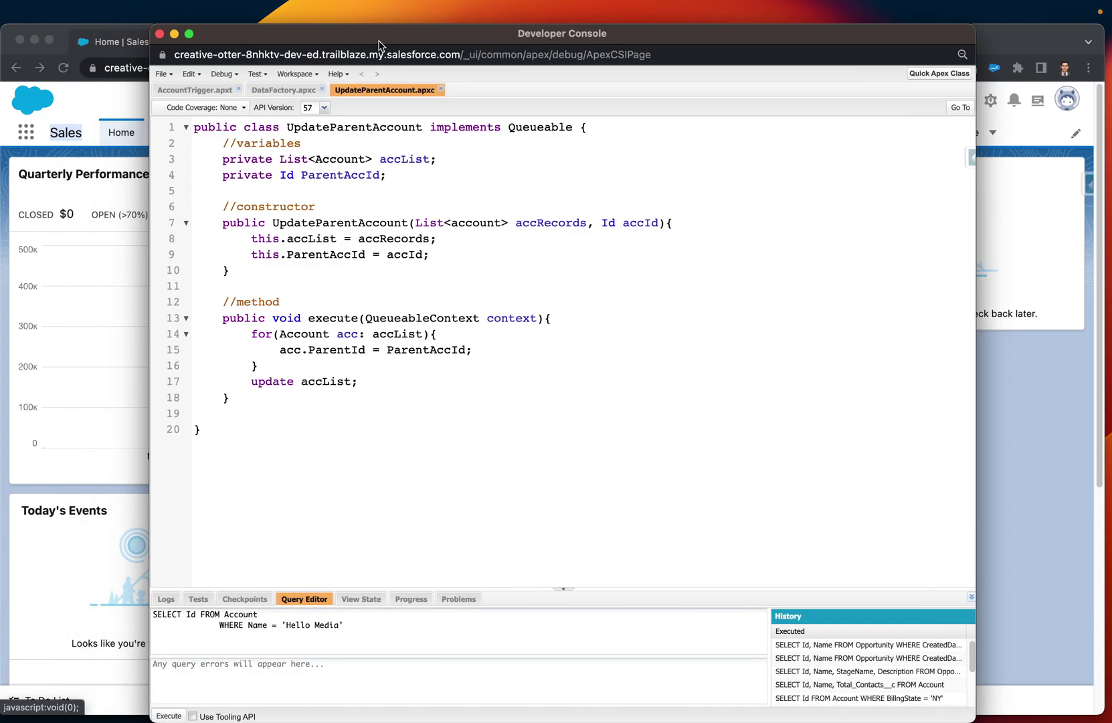
Close the UpdateParentAccount, DataFactory and AccountTrigger code files.
left_click(440, 90)
left_click(321, 89)
left_click(237, 89)
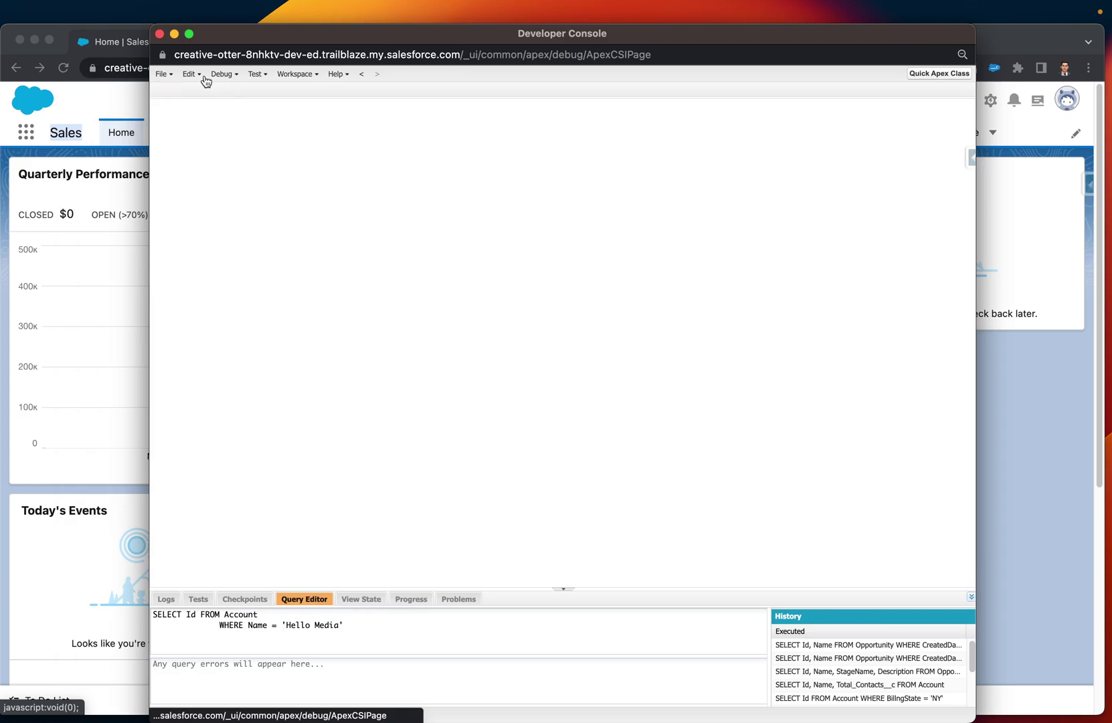
Create a new Visualforce page through File > New, naming it HomeVFpage.
left_click(156, 75)
mouse_move(235, 93)
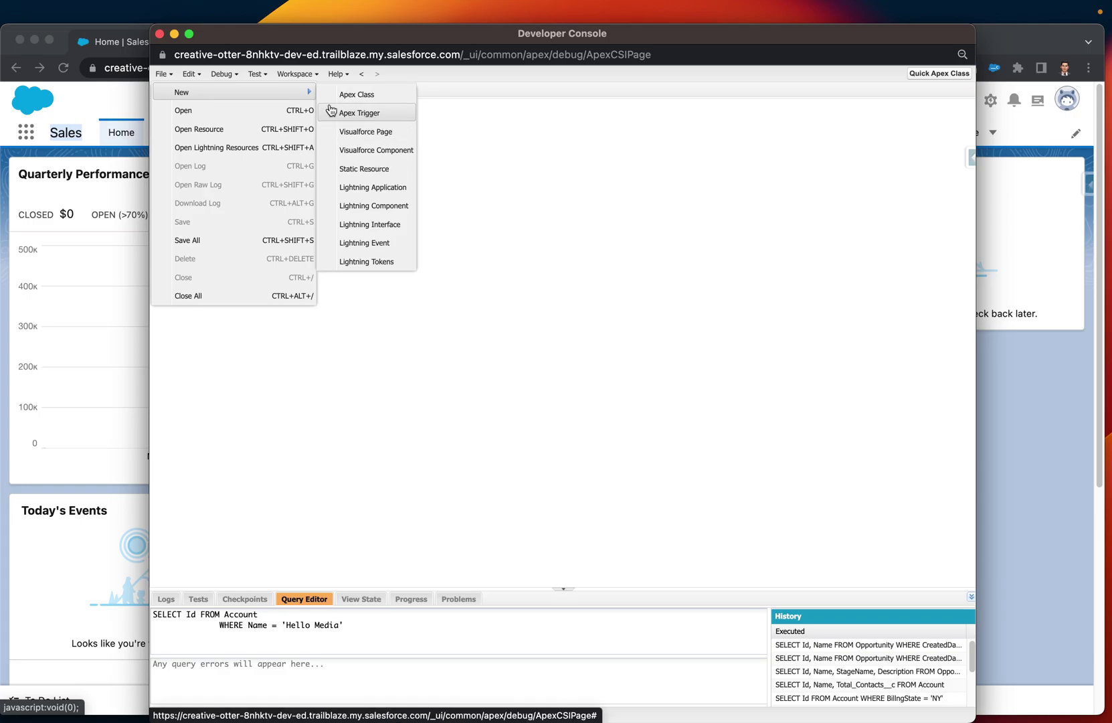
left_click(379, 139)
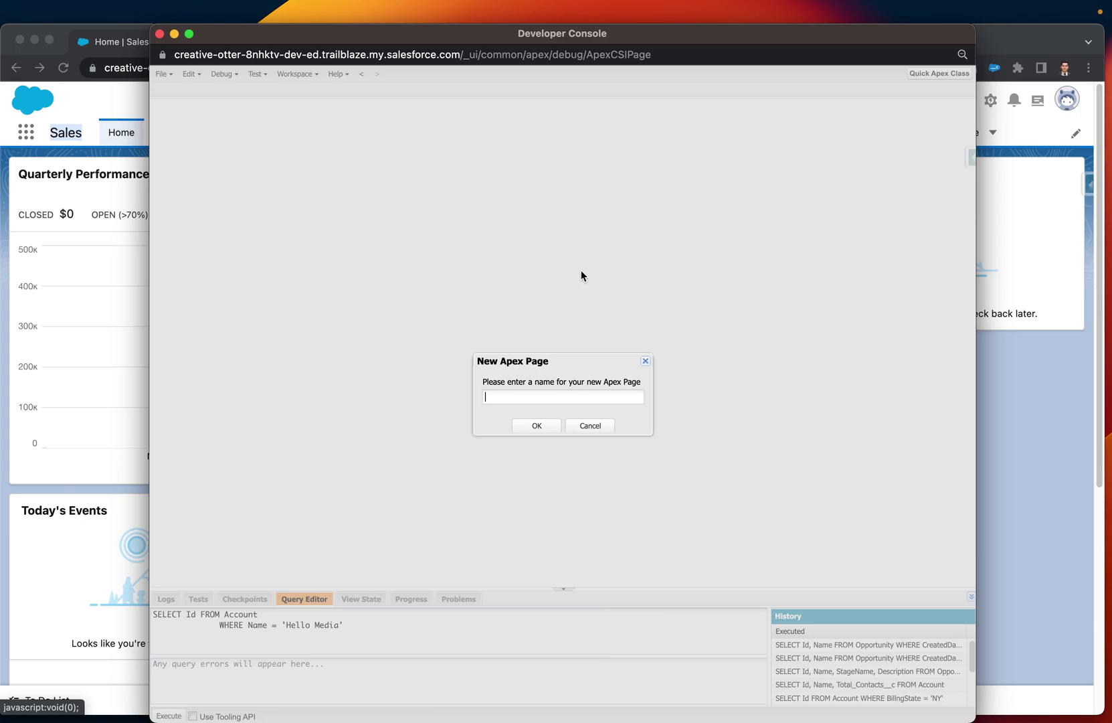
type("Home")
type("V")
type("FPa")
key("BackSpace")
key("BackSpace")
type("pa")
type("ge")
left_click(537, 426)
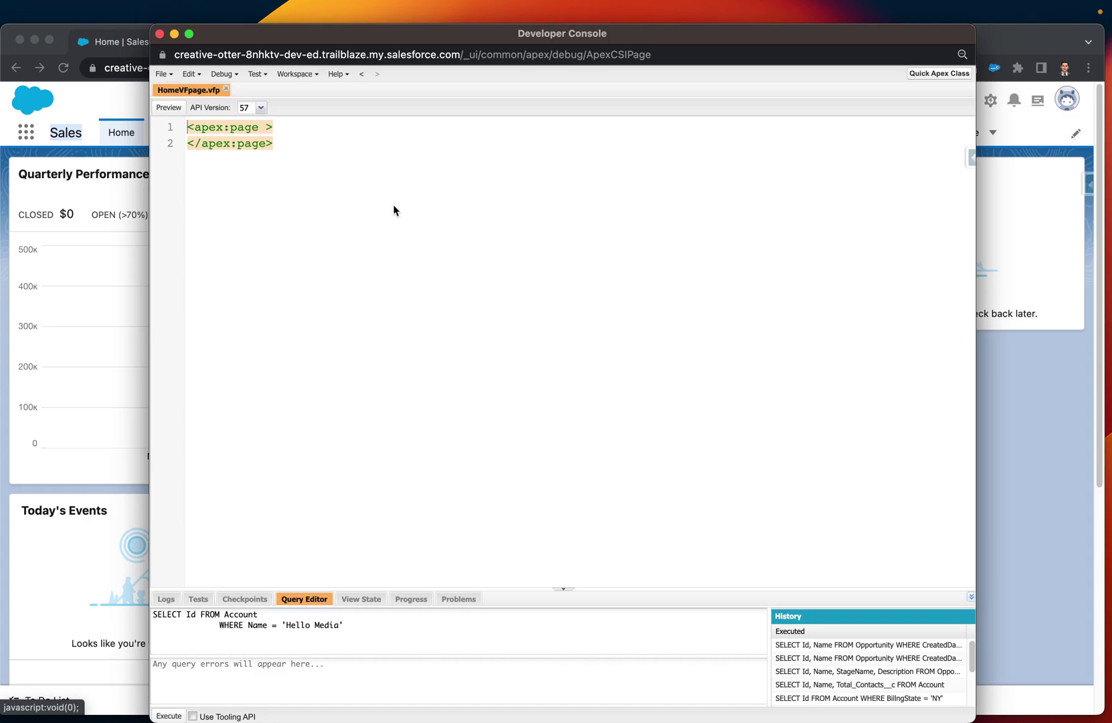
Add an h1 'Welcome to Sales Application on Salesforce!' inside apex:page, remove blank lines, and save.
left_click(302, 123)
key("Return")
key("Return")
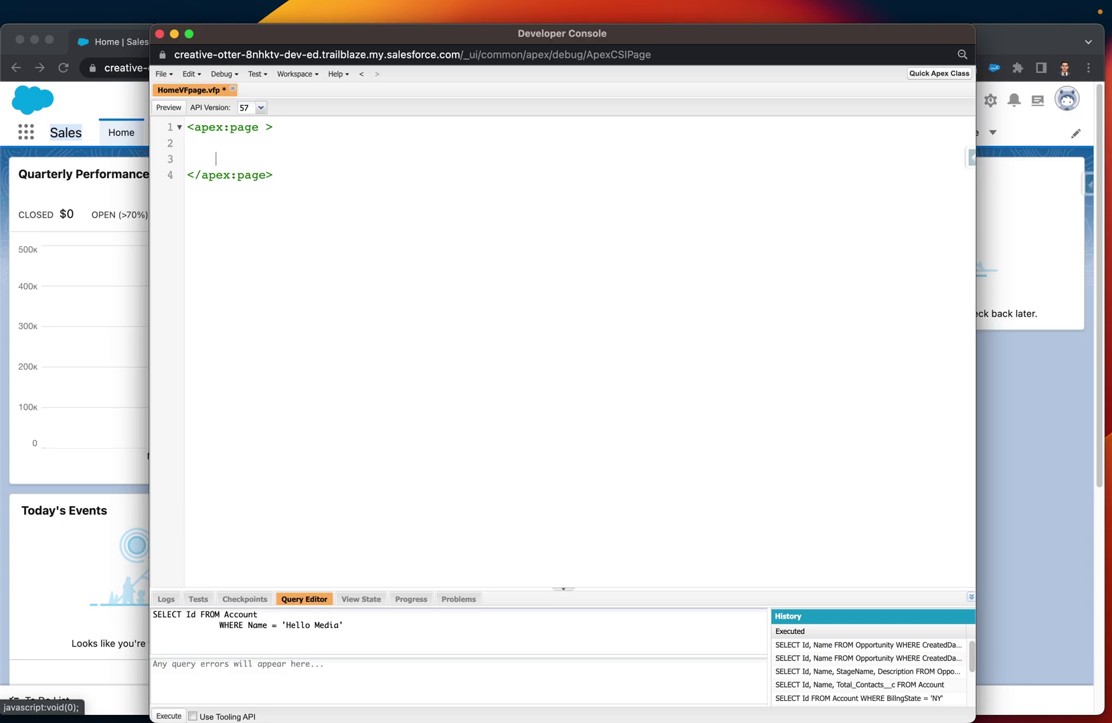
type("<h")
type("1<")
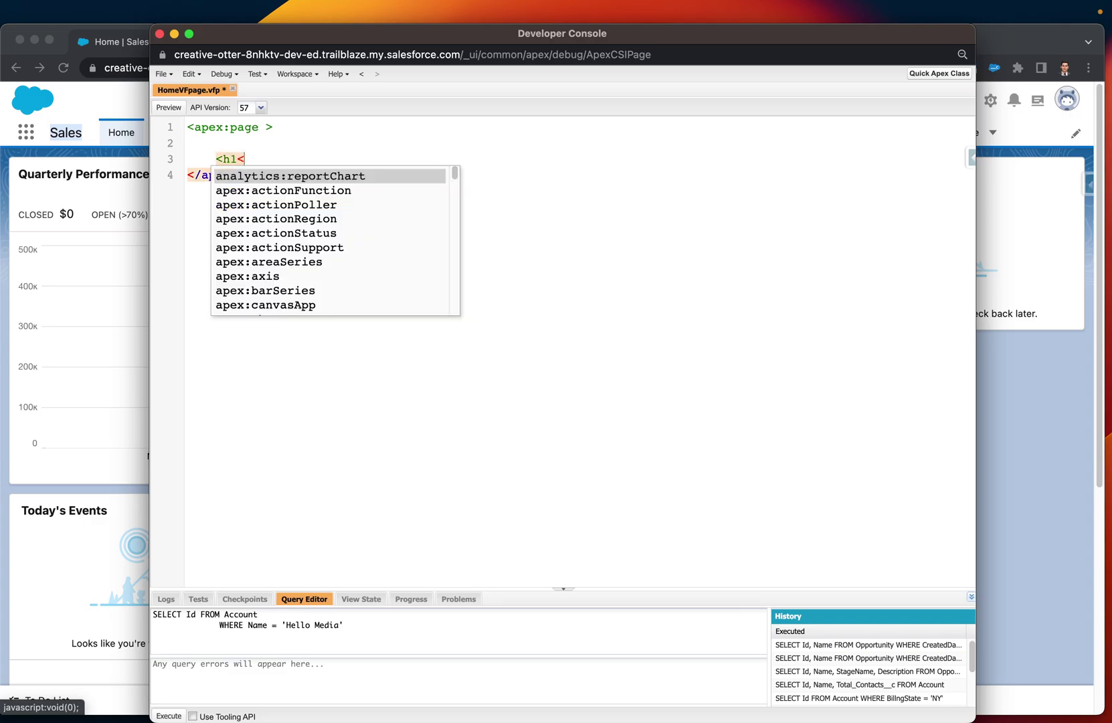
type(">")
key("Return")
key("Return")
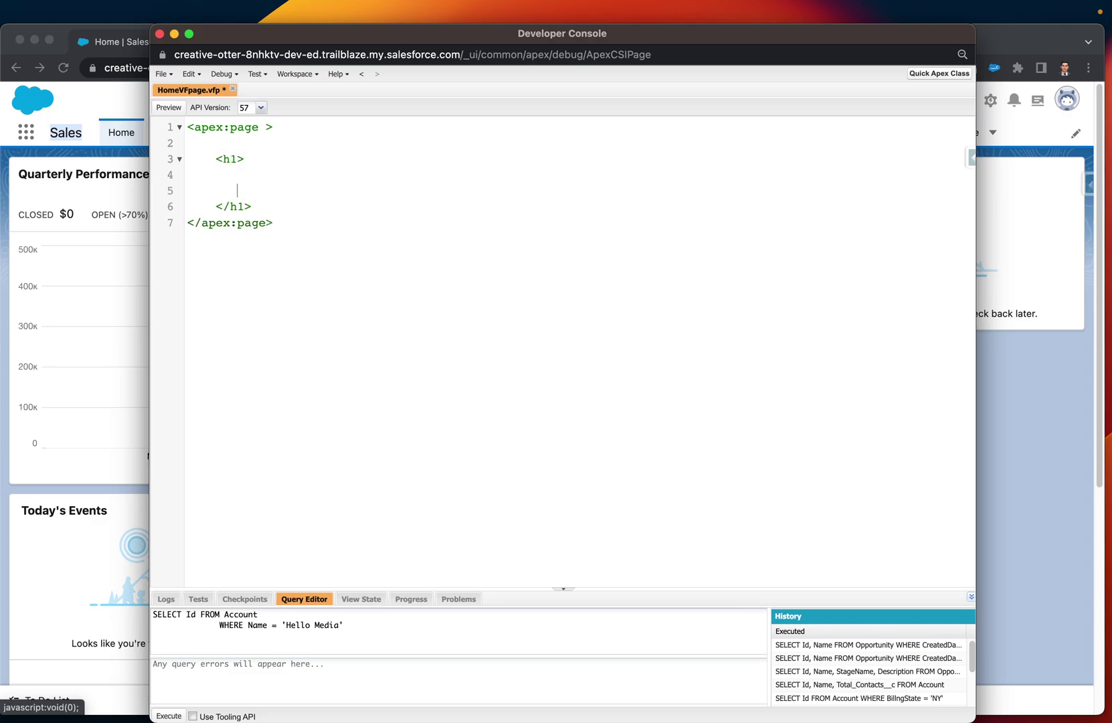
key("BackSpace")
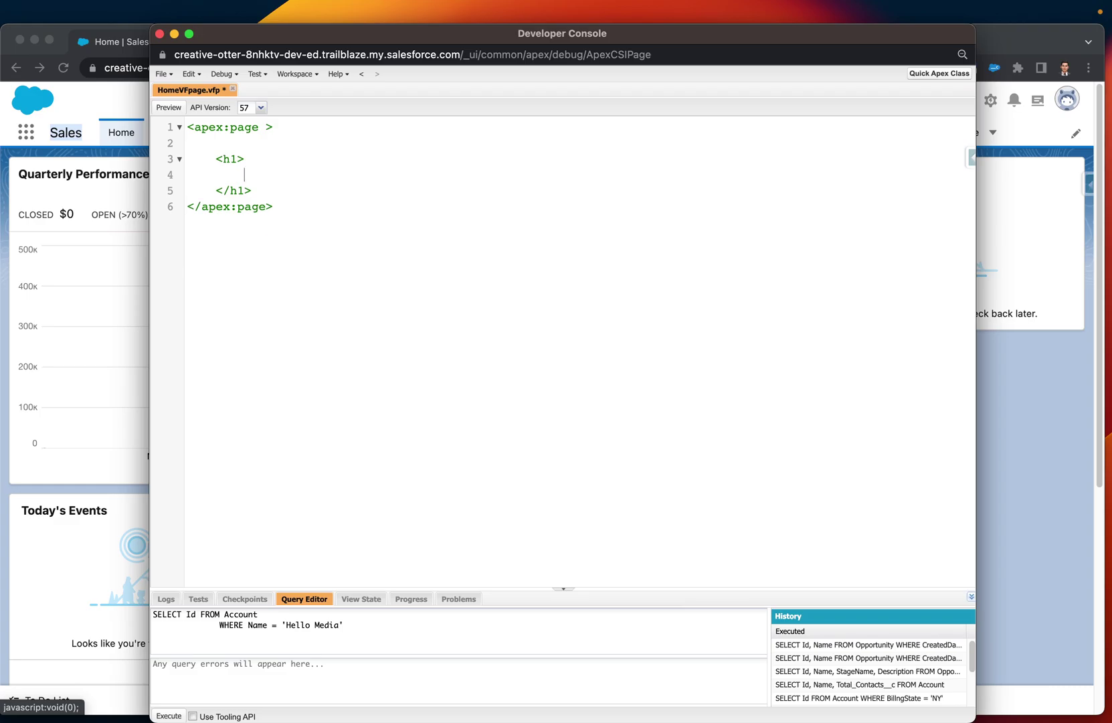
type("Welcome to ")
type("Sales Ap")
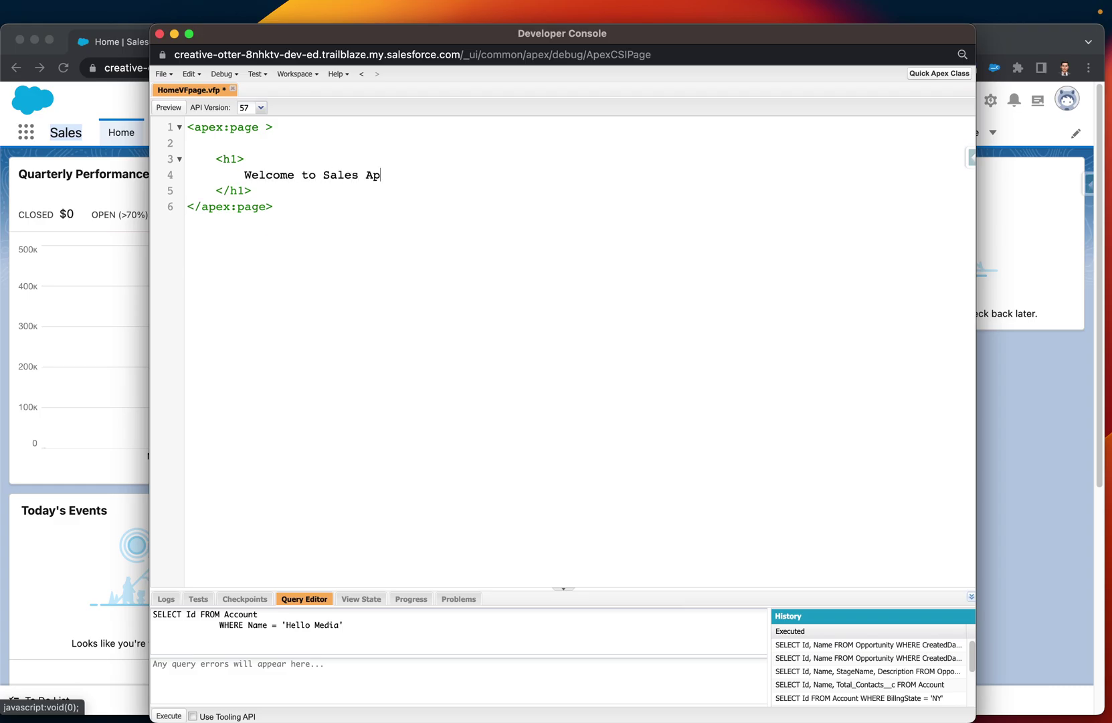
type("plication ")
type("on S")
type("alesforce.")
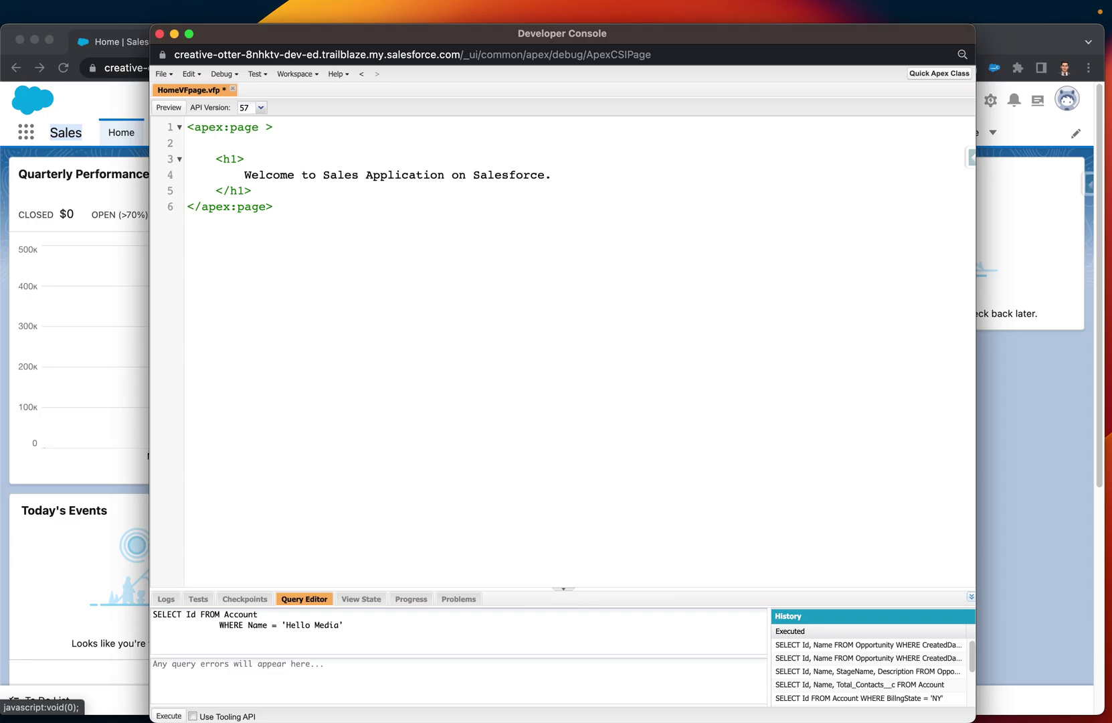
key("BackSpace")
type("!")
key("ctrl+s")
left_click(248, 141)
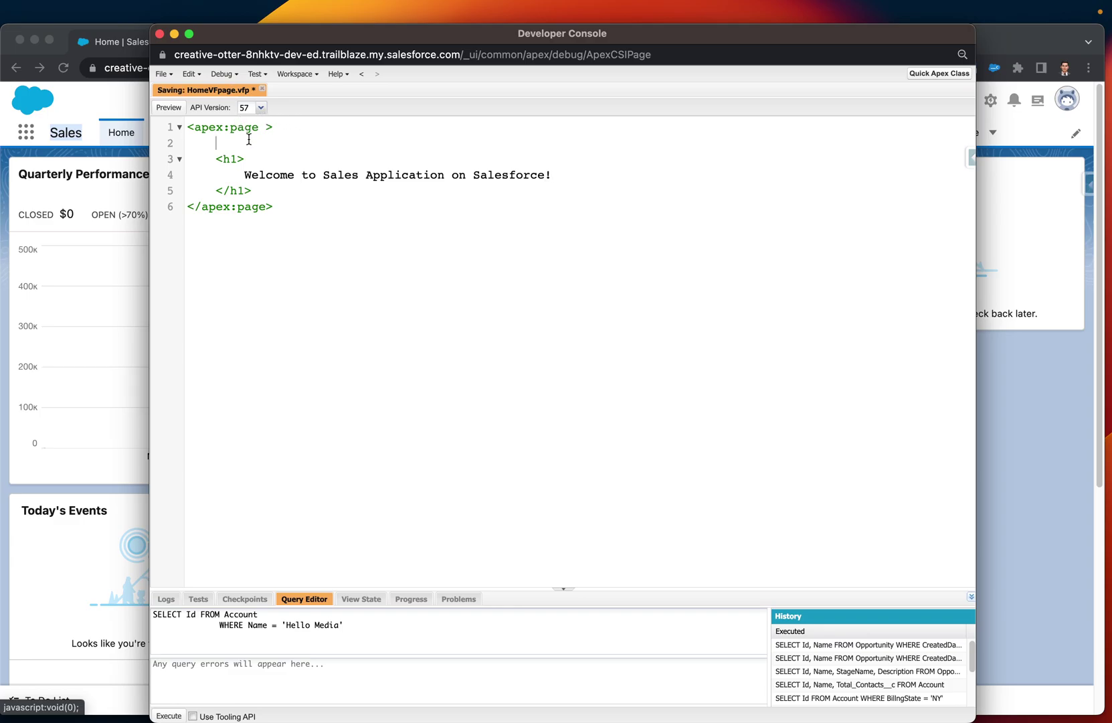
key("BackSpace")
key("BackSpace")
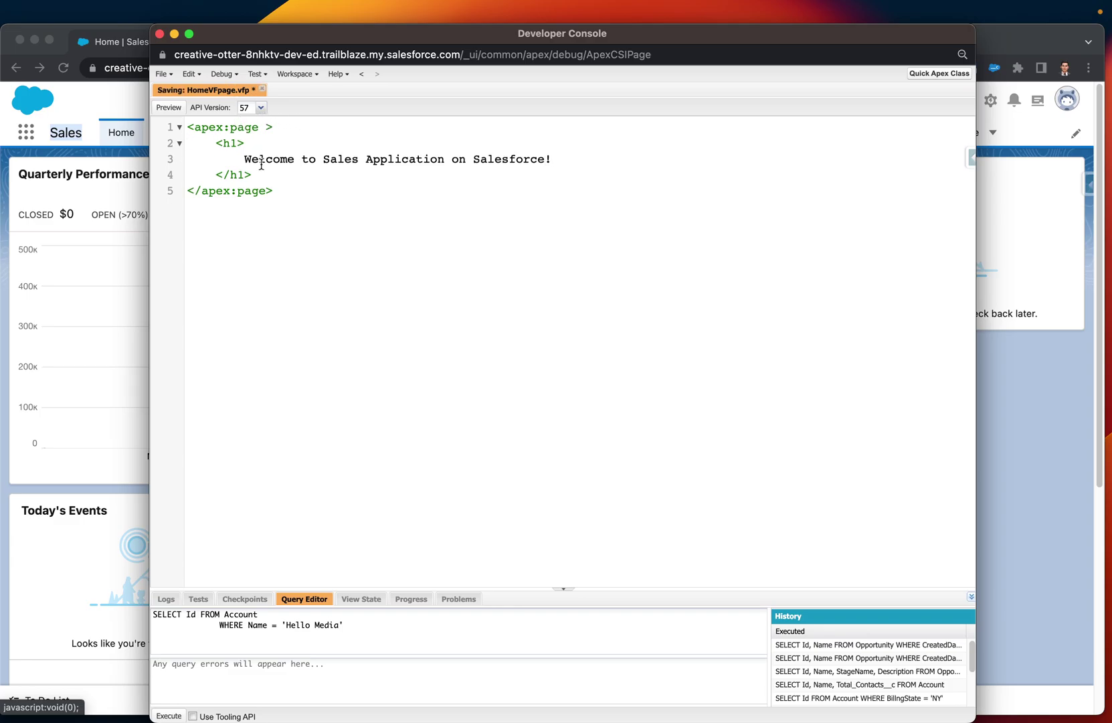
Bring the Salesforce Sales home page in front of the console and reload it.
left_click(137, 283)
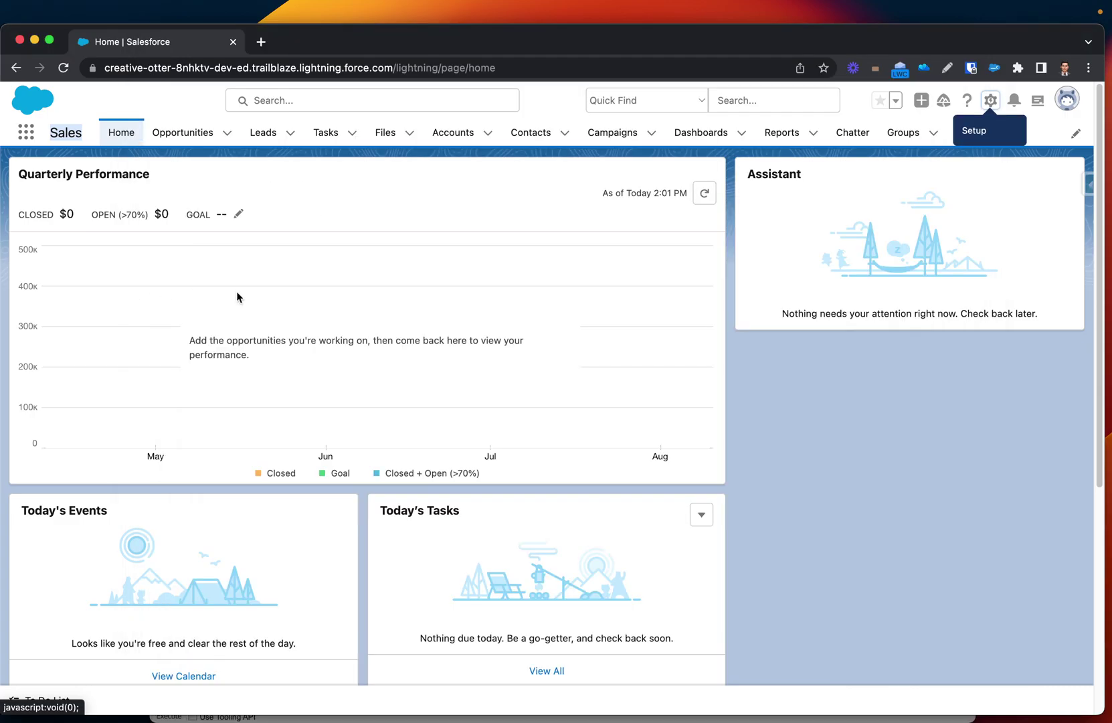
key("super+r")
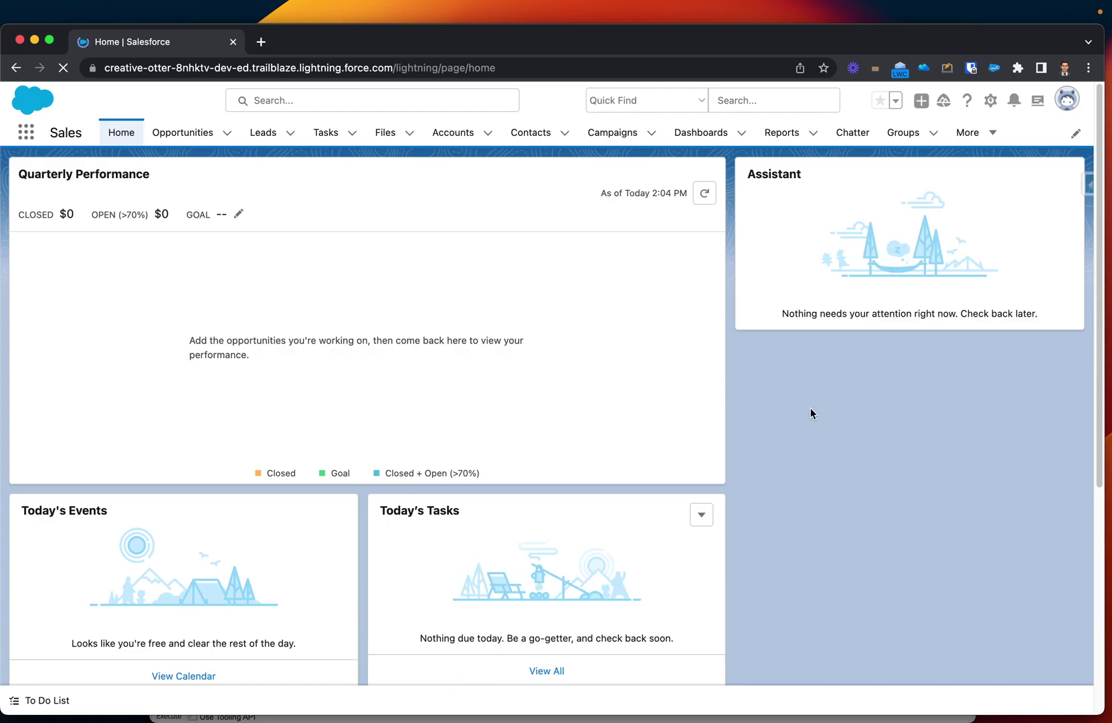
left_click(993, 101)
Open Setup in a new tab, filter Quick Find with 'vis', and open Visualforce Pages.
left_click(930, 161)
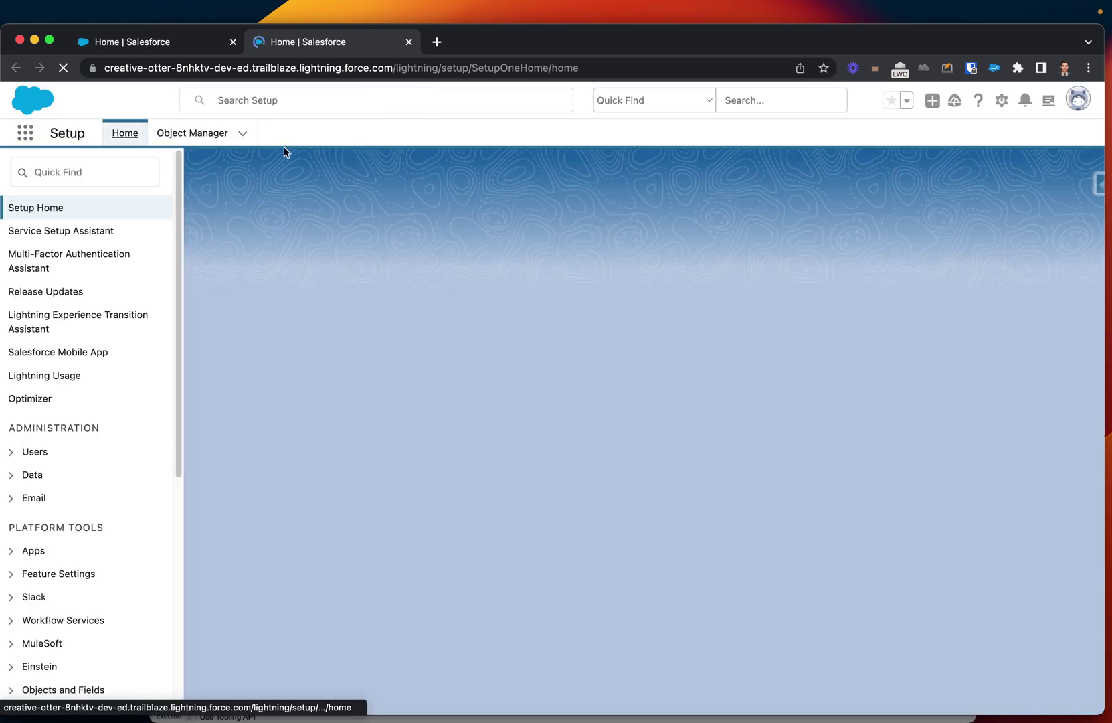
left_click(75, 172)
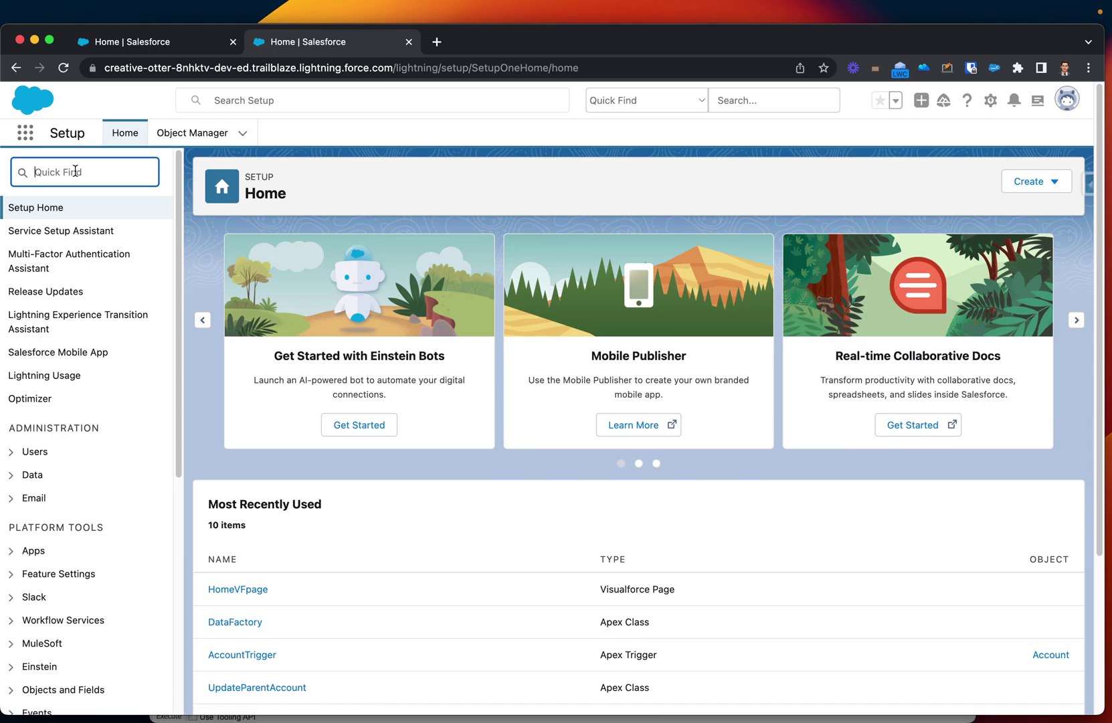
type("vi")
type("s")
left_click(100, 362)
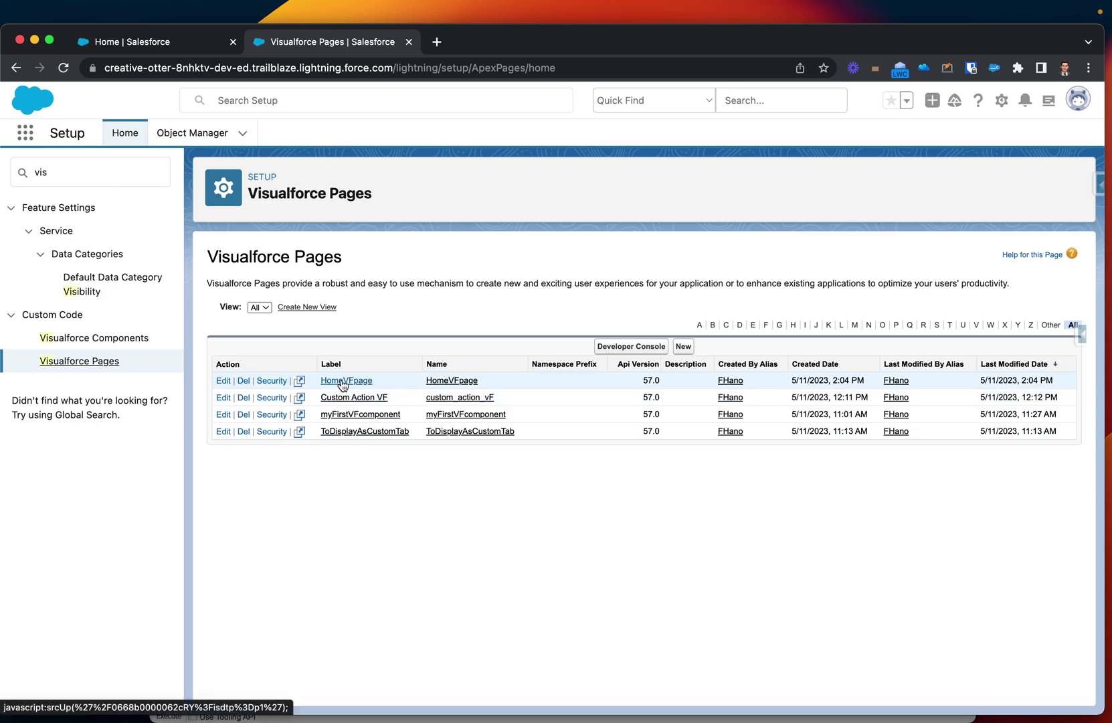
Edit HomeVFpage to be available for Lightning Experience, Experience Builder sites and mobile, then save.
left_click(339, 382)
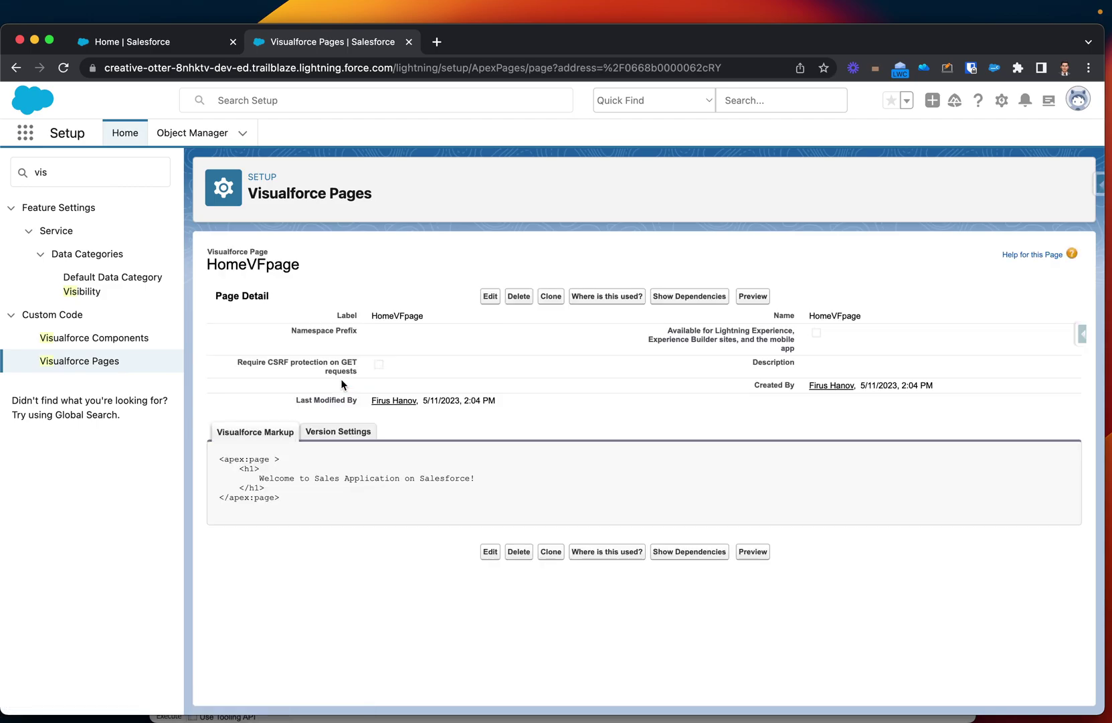
left_click(491, 297)
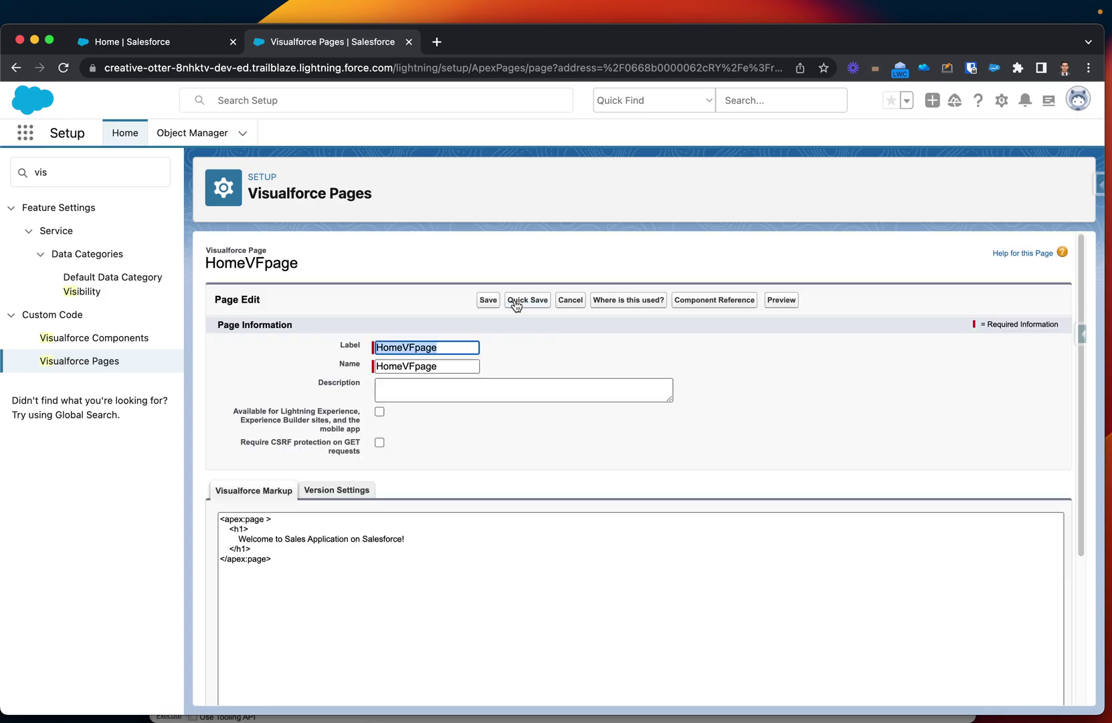
left_click_drag(233, 412, 285, 423)
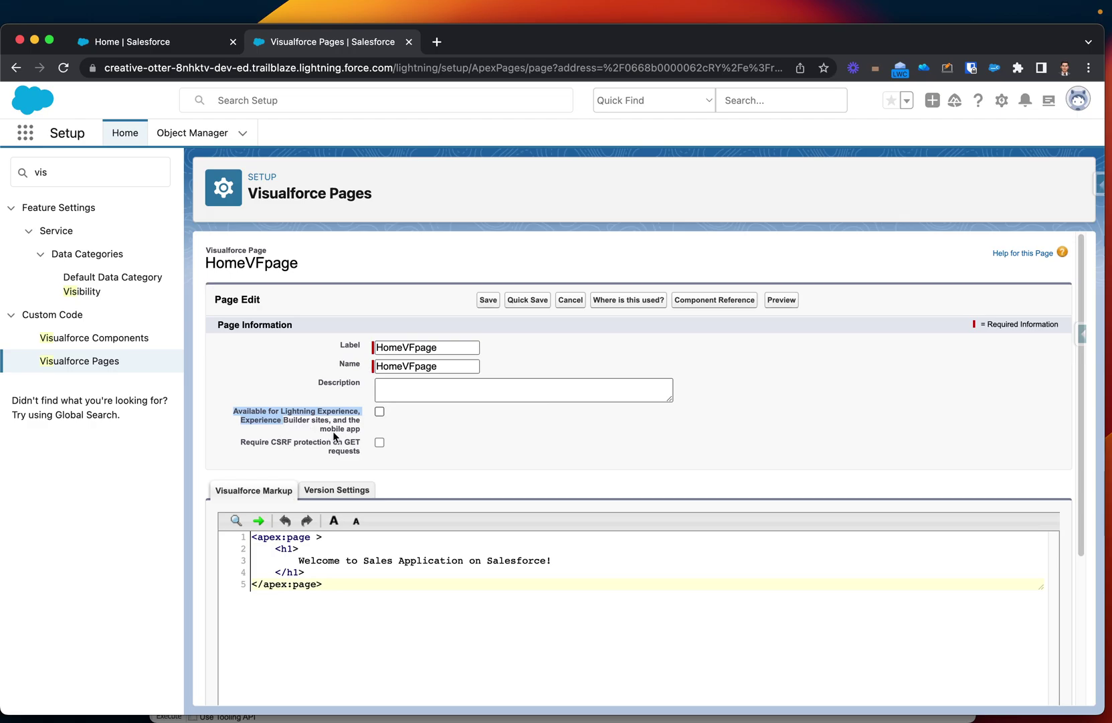
left_click(380, 411)
left_click(488, 301)
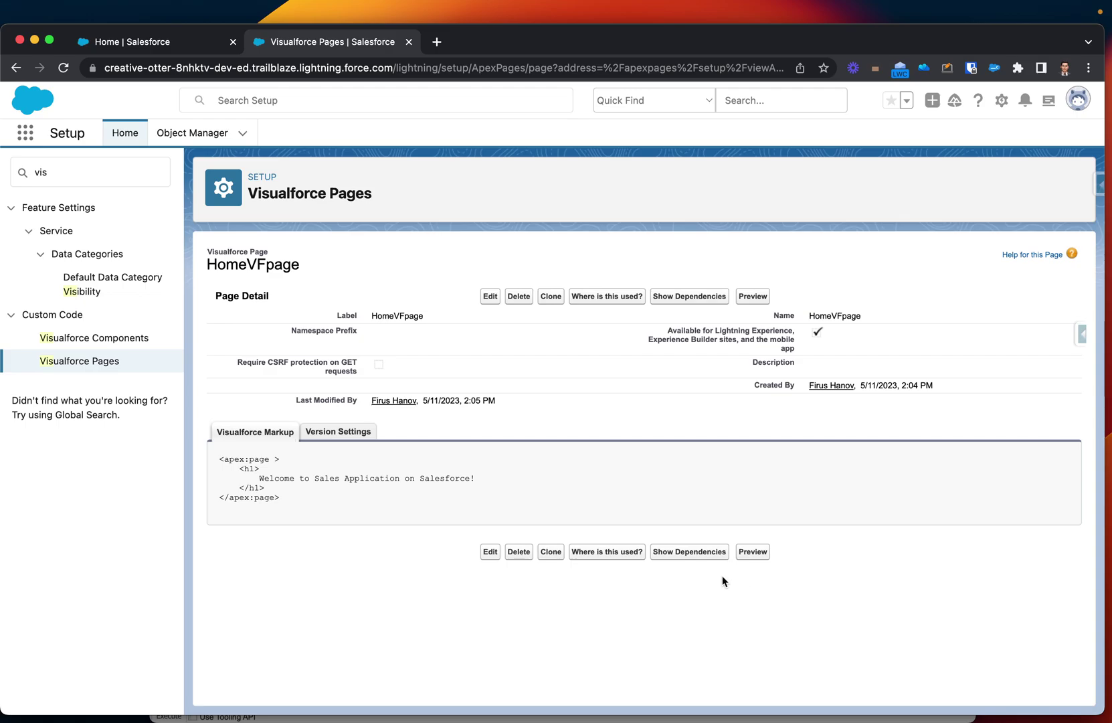
Check HomeVFpage's dependencies, return to the Visualforce Pages list, then switch to the Sales home tab.
left_click(691, 297)
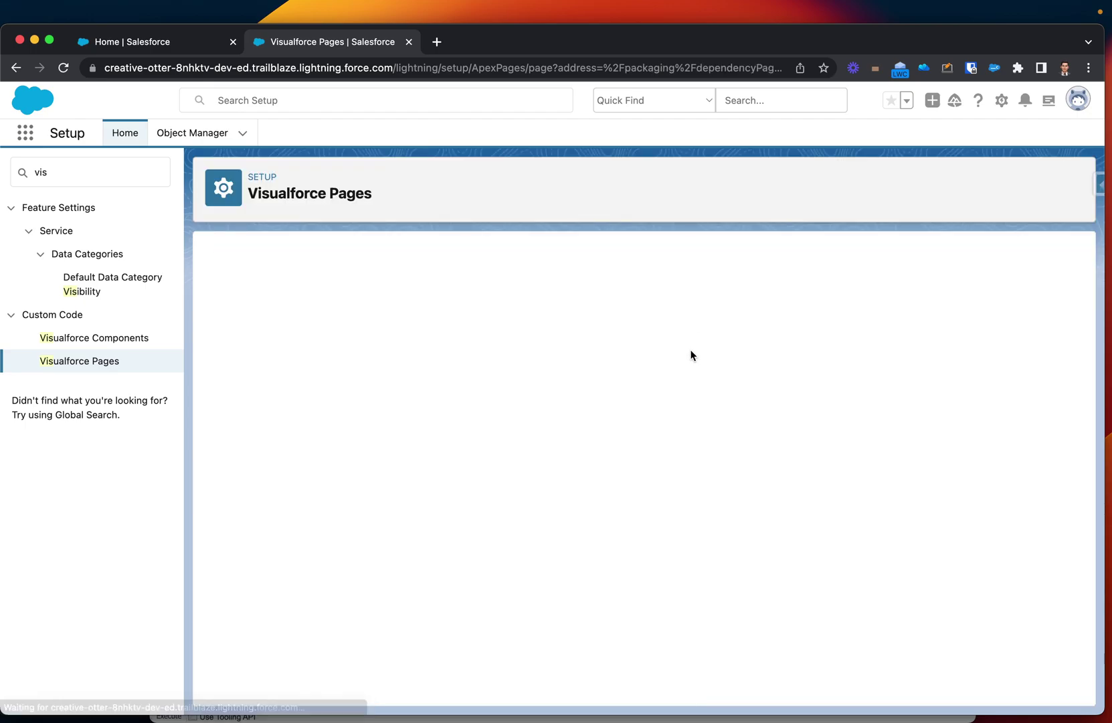
left_click(16, 67)
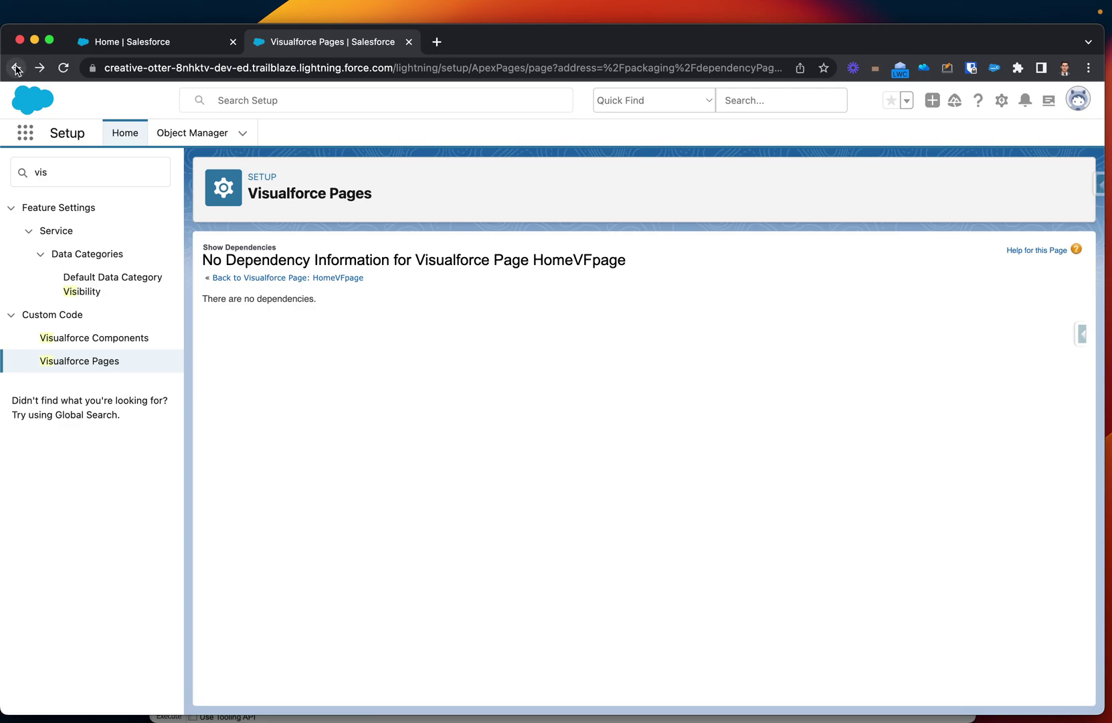
left_click(93, 364)
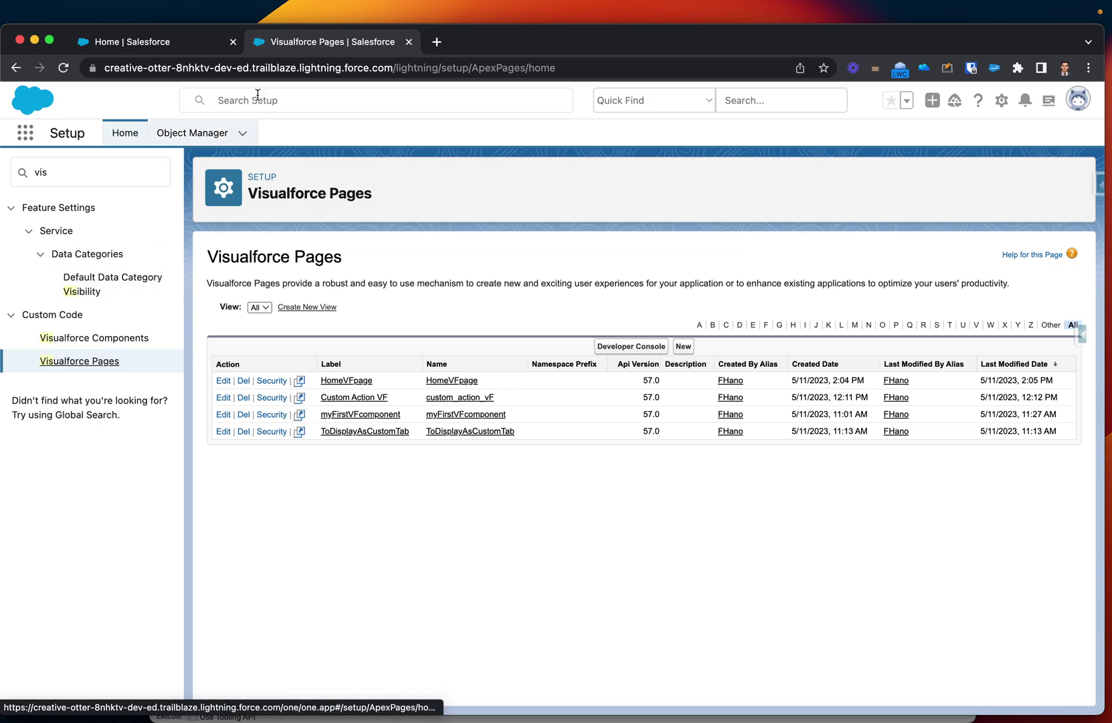
left_click(139, 42)
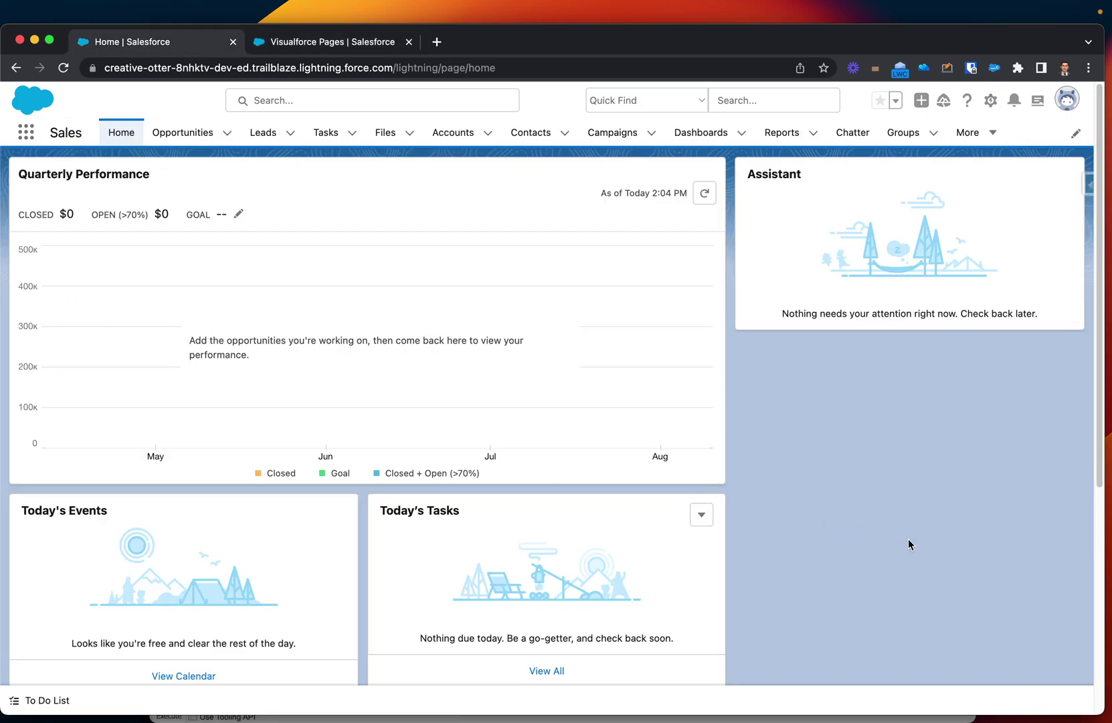
Reload the Sales home page and choose Edit Page from the Setup menu.
key("super+r")
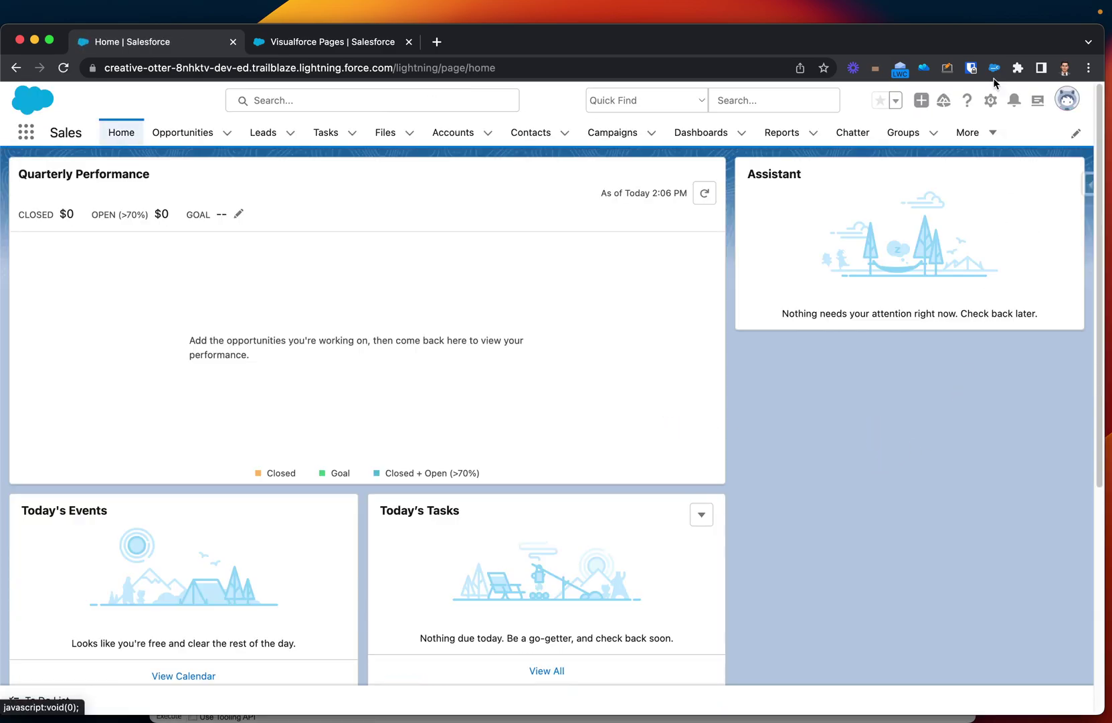
left_click(990, 102)
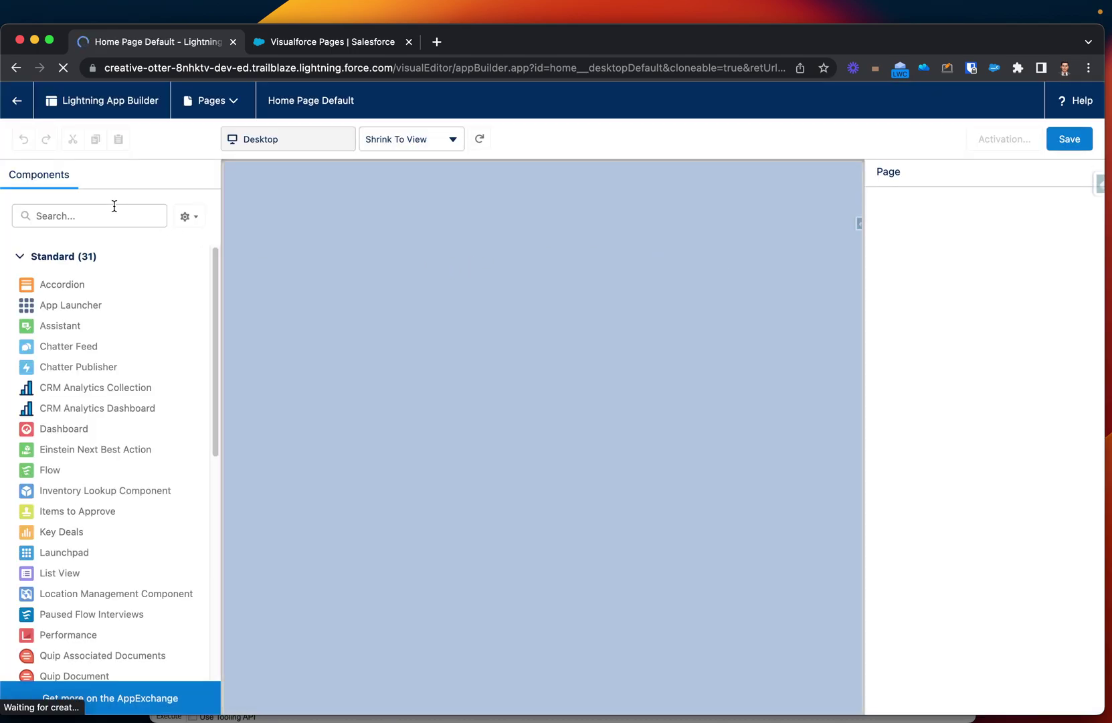
Add a Visualforce component below Assistant with height 200 and page HomeVFpage, then save.
left_click(108, 217)
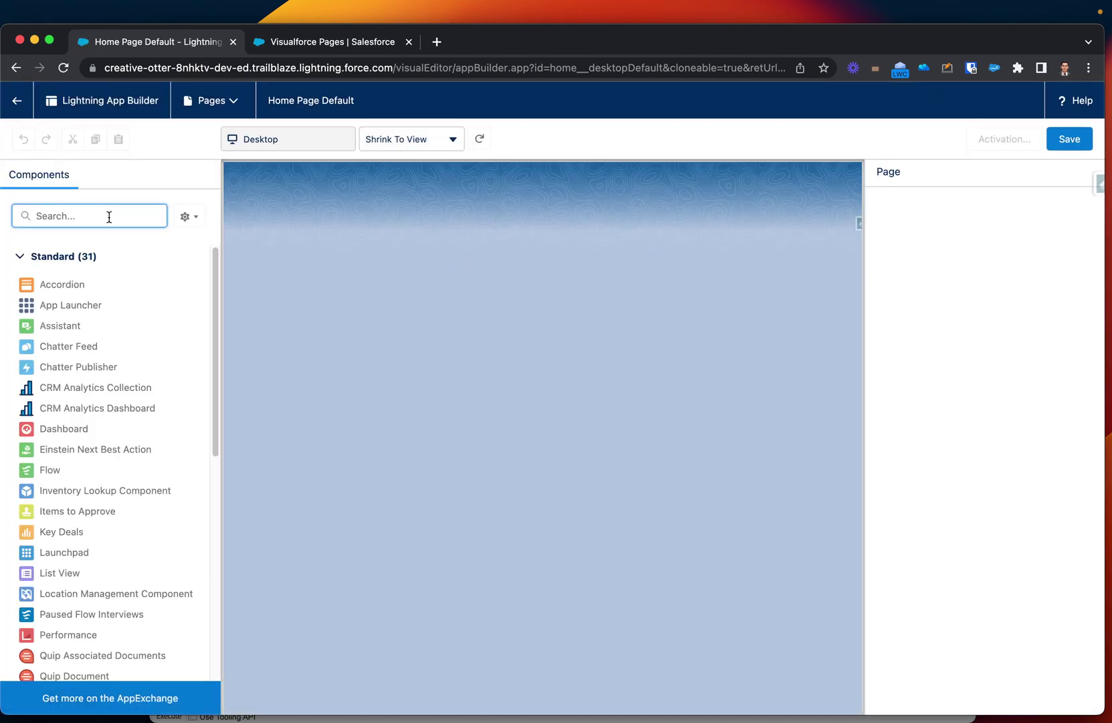
type("vi")
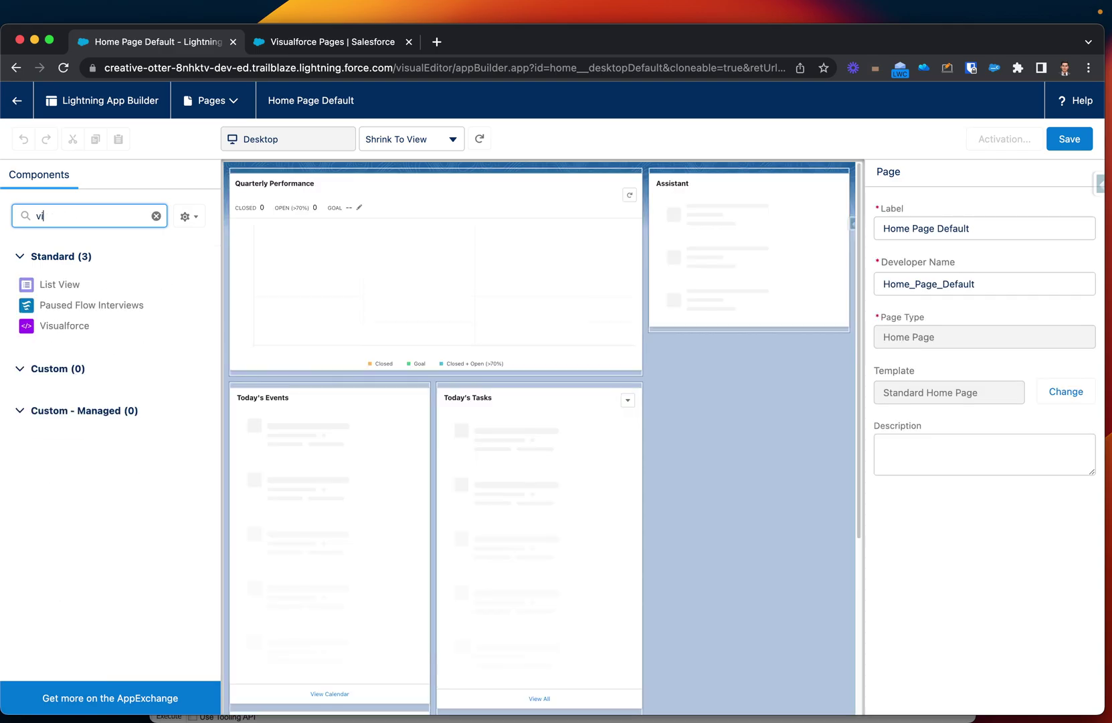
left_click_drag(55, 325, 750, 280)
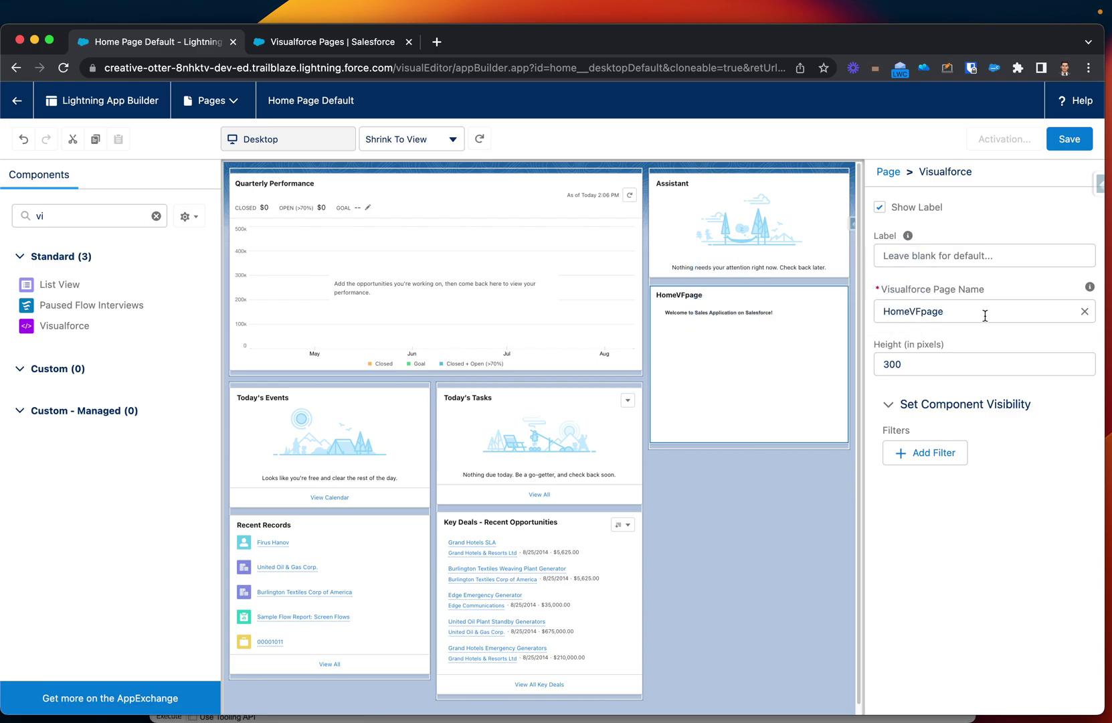
left_click(917, 370)
key("BackSpace")
key("BackSpace")
key("BackSpace")
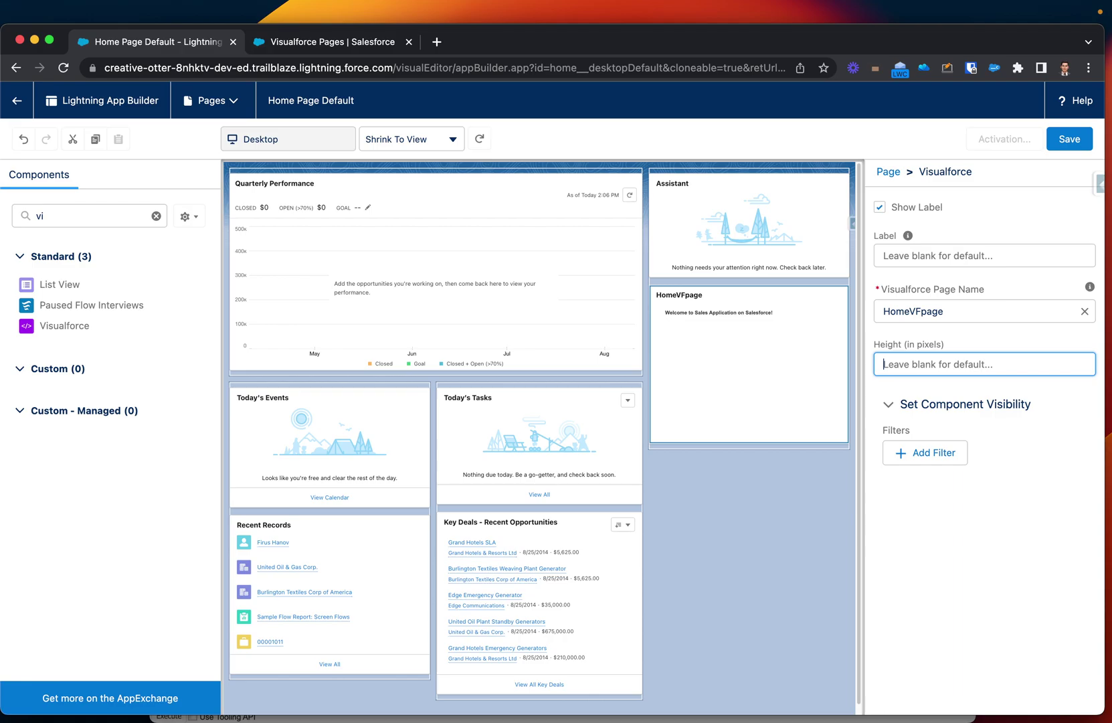
type("200")
left_click(966, 310)
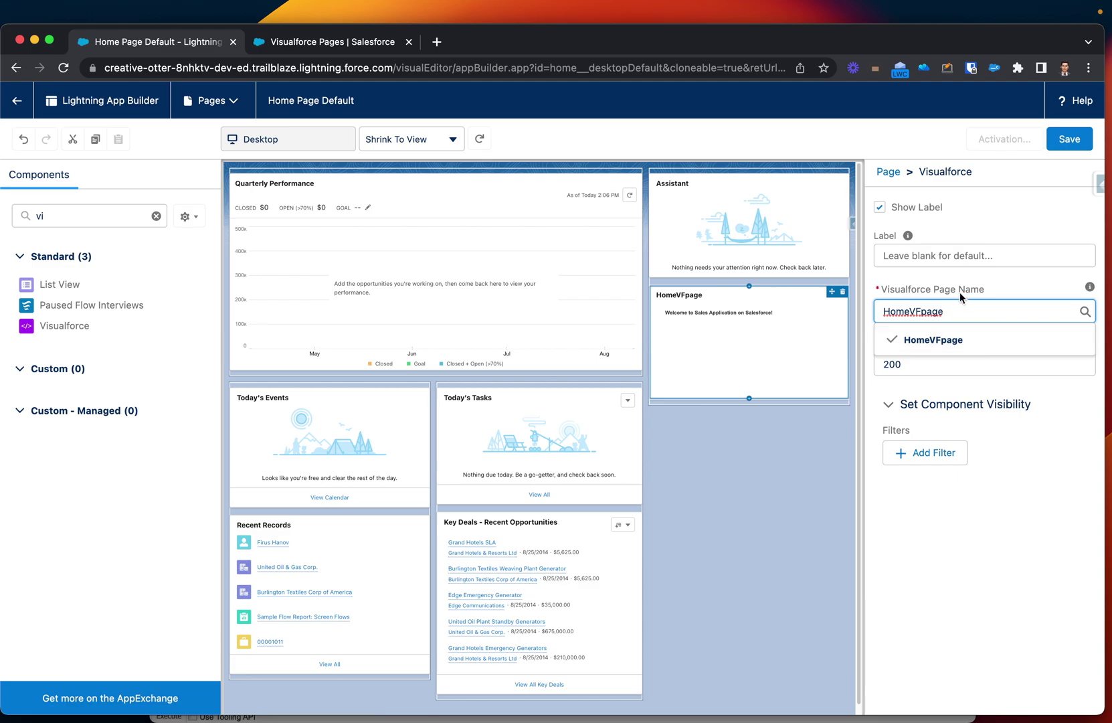
left_click(328, 40)
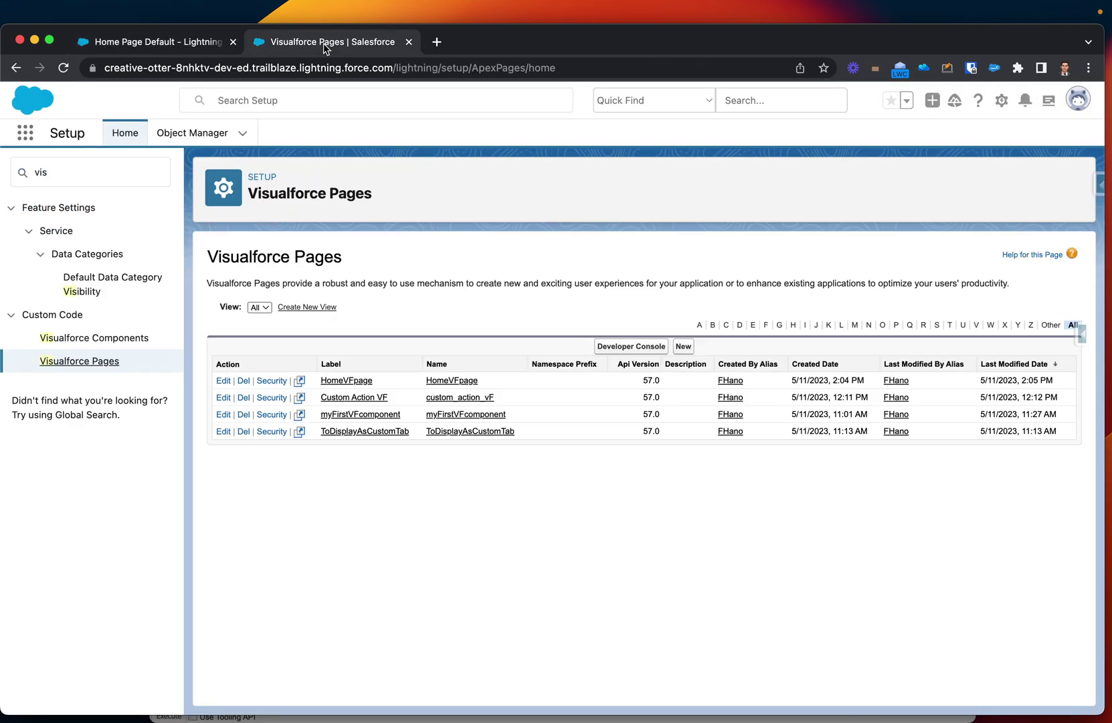
left_click(153, 51)
left_click(975, 311)
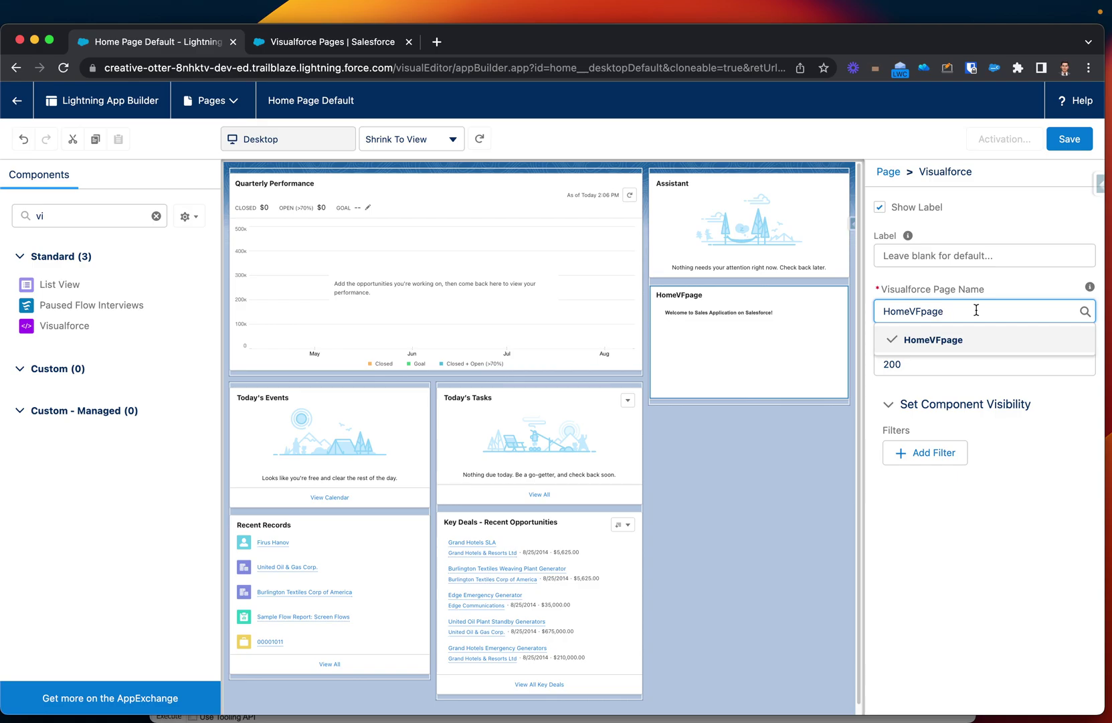
left_click(1070, 140)
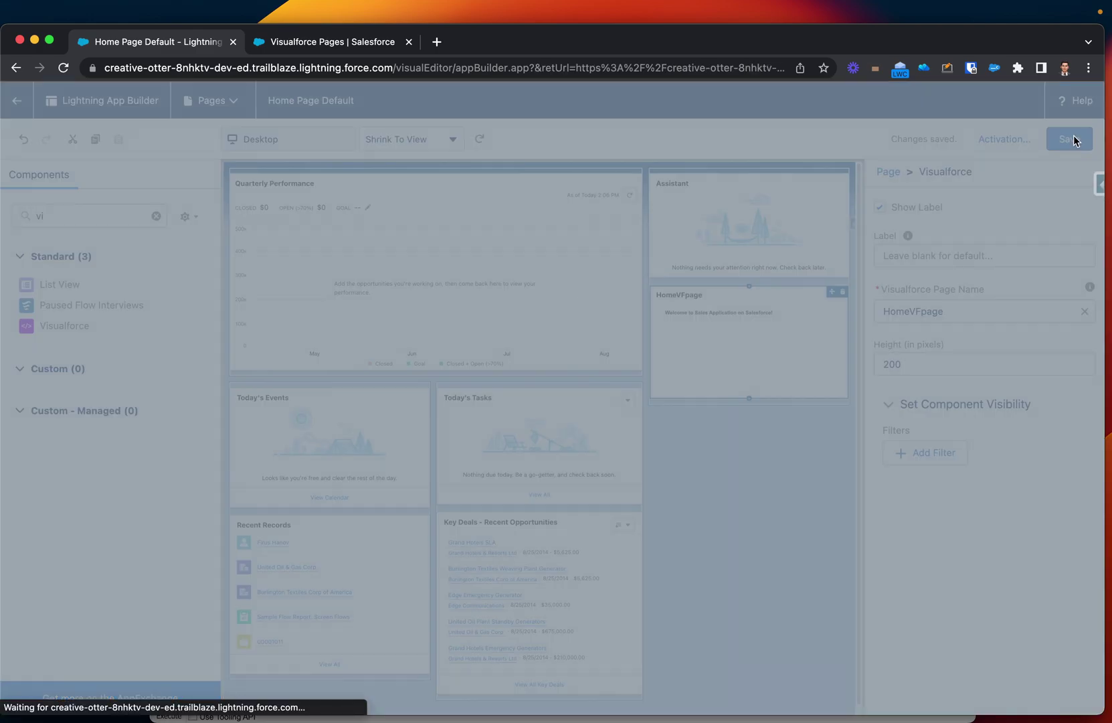
Activate Home Page Default as the org default, then return to the Sales home page.
left_click(758, 470)
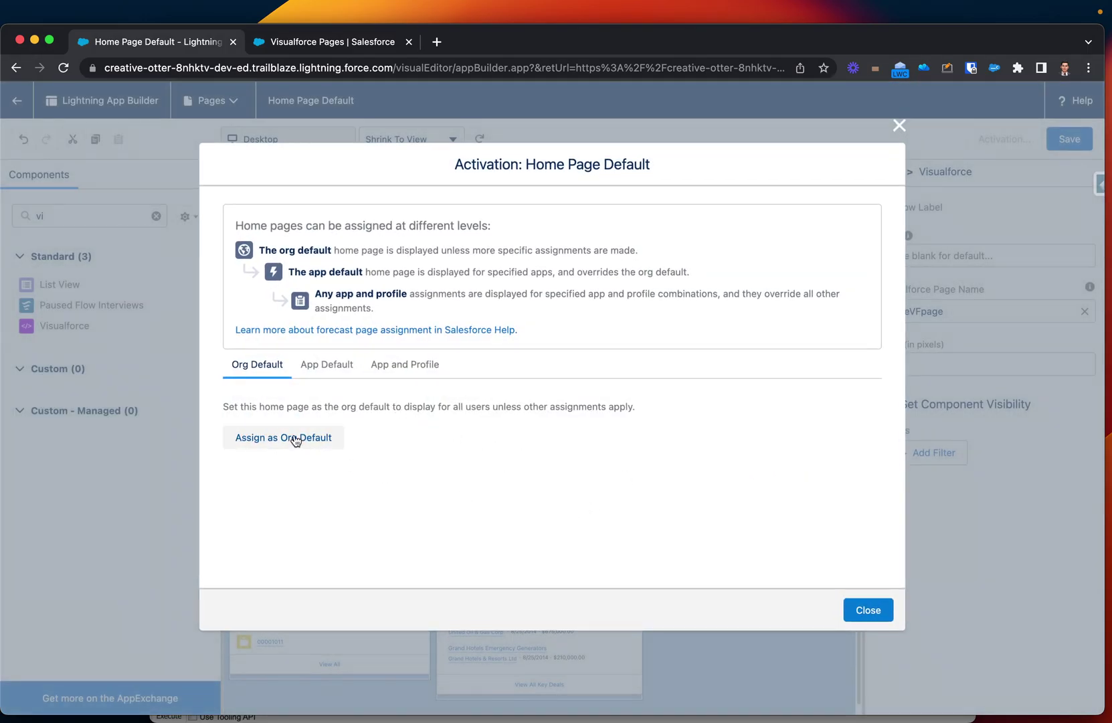
left_click(290, 438)
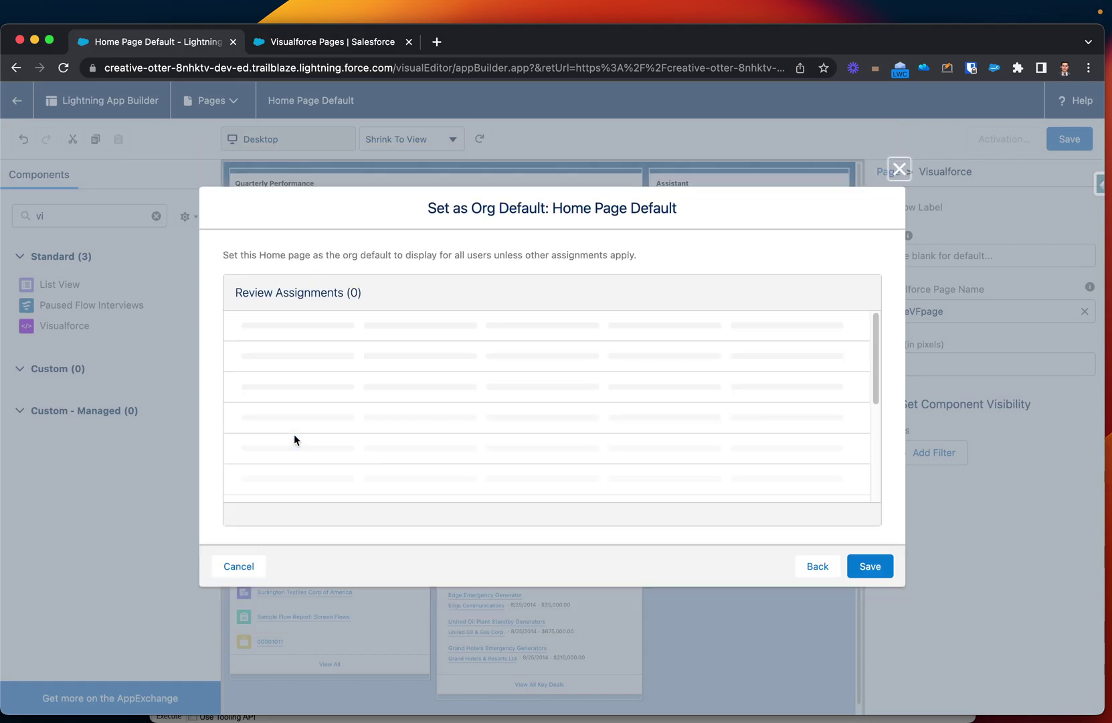
left_click(869, 569)
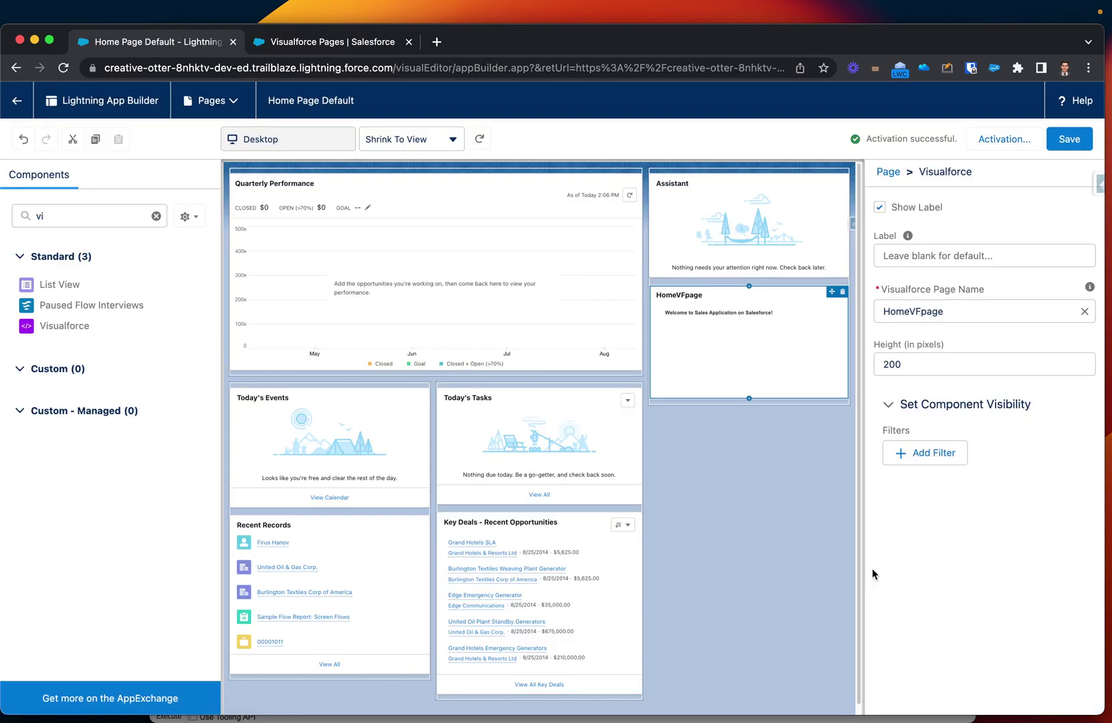
left_click(18, 110)
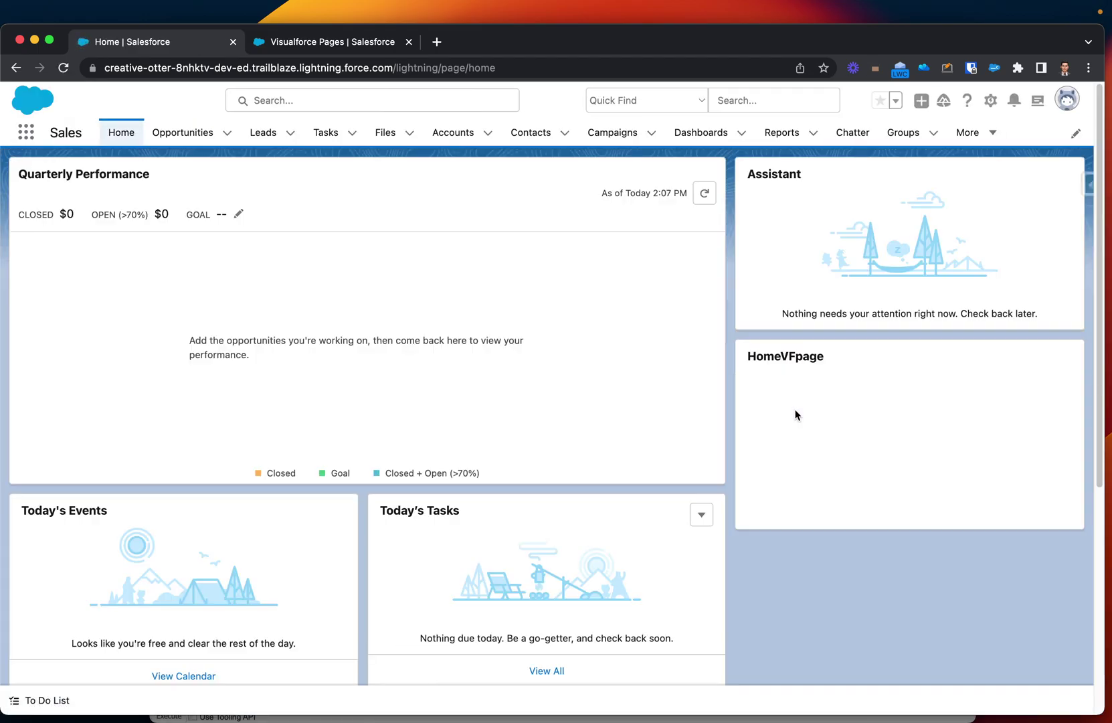
Highlight, then deselect, the 'Welcome to Sales Application on Salesforce!' heading in the HomeVFpage panel.
mouse_move(749, 357)
left_mouse_down()
mouse_move(780, 355)
mouse_move(946, 423)
left_mouse_up()
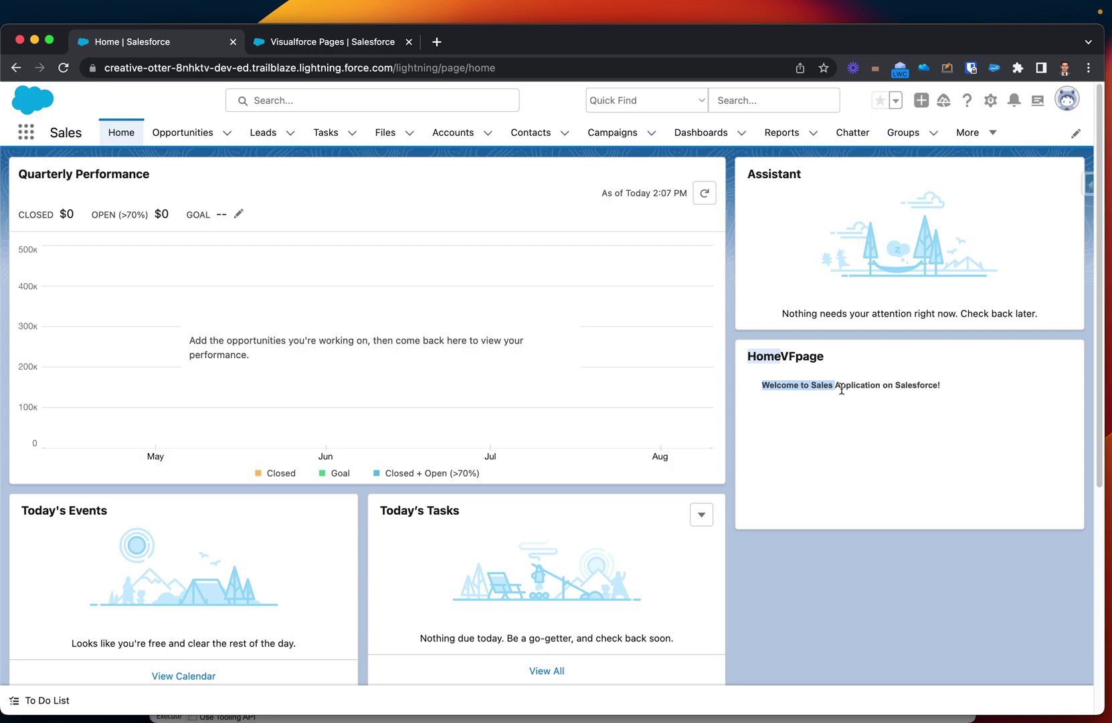
left_click(946, 424)
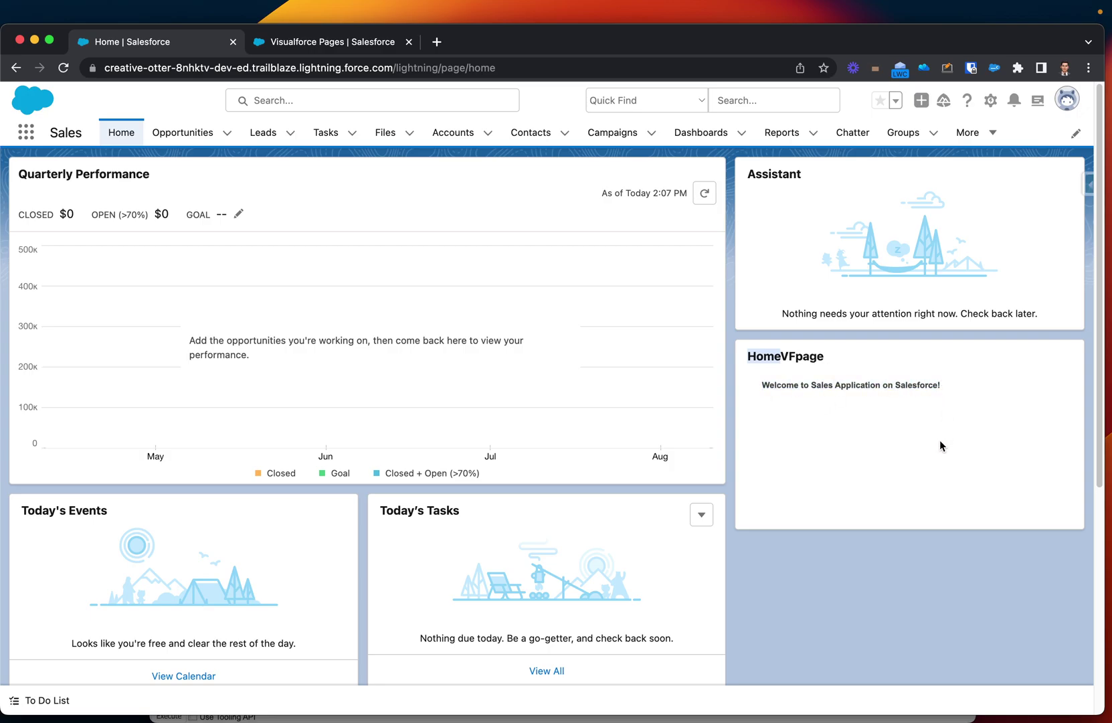